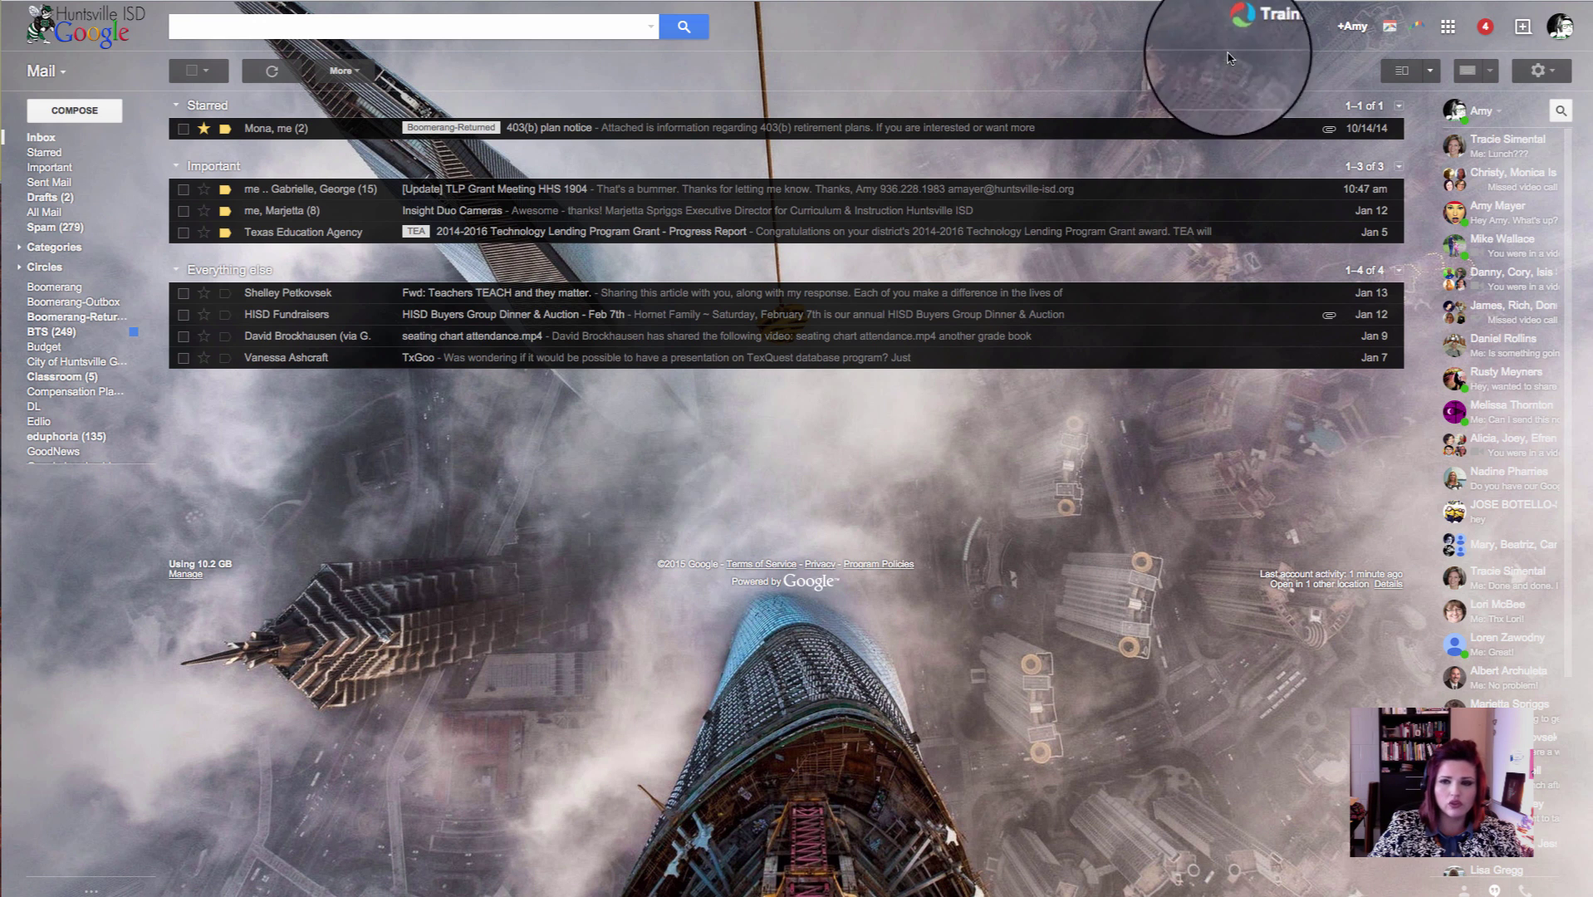
- Open the Google apps launcher in Gmail and close it again
left_click(1448, 27)
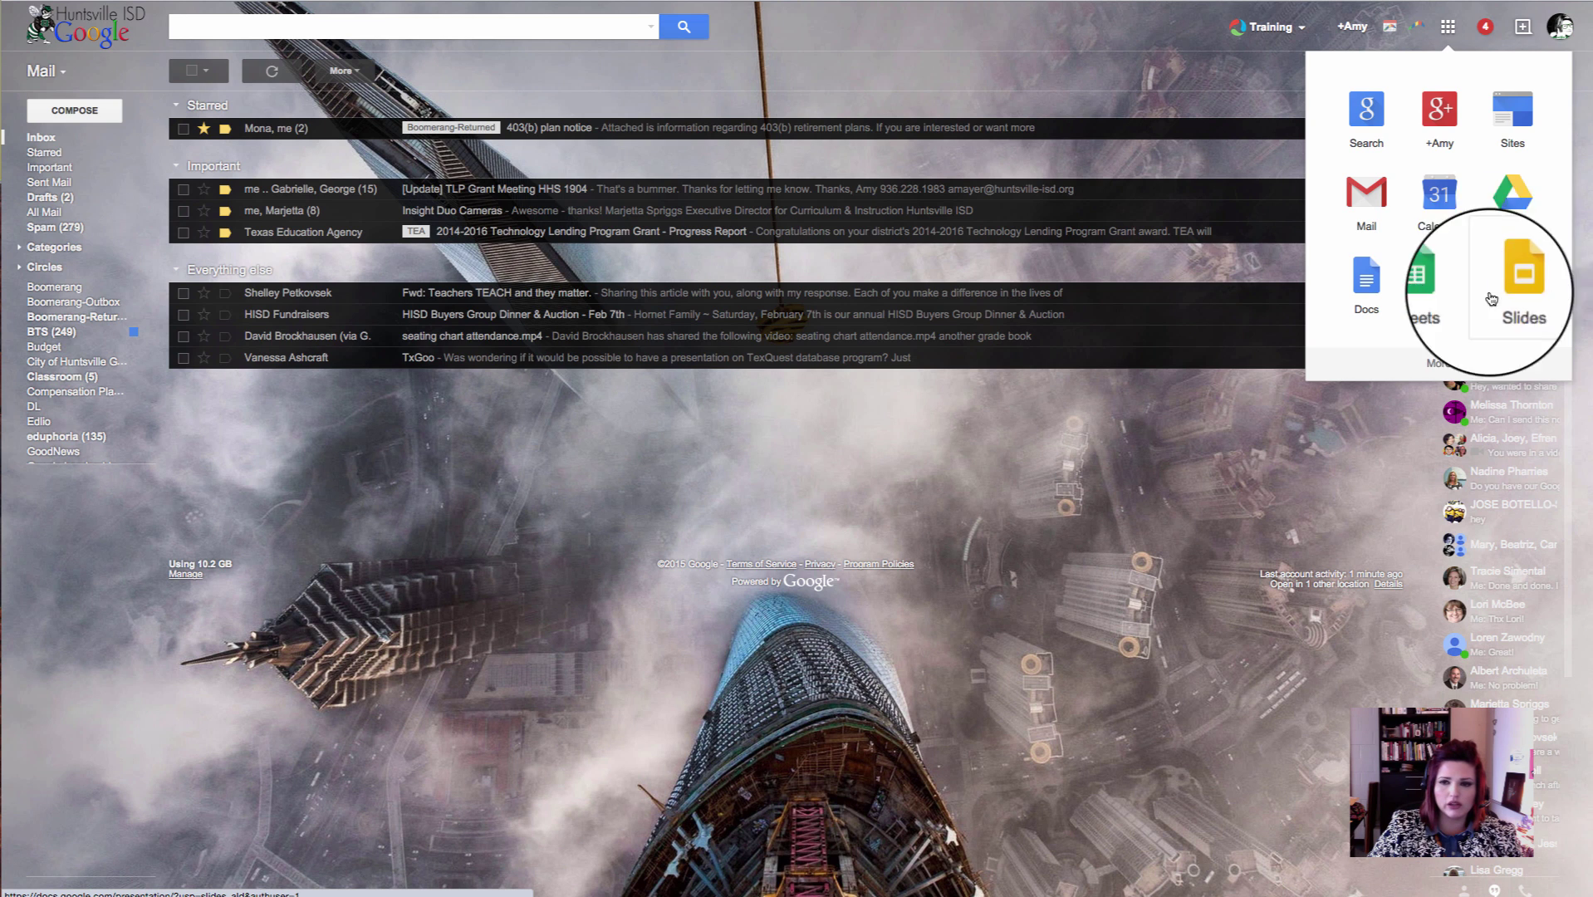
left_click(496, 10)
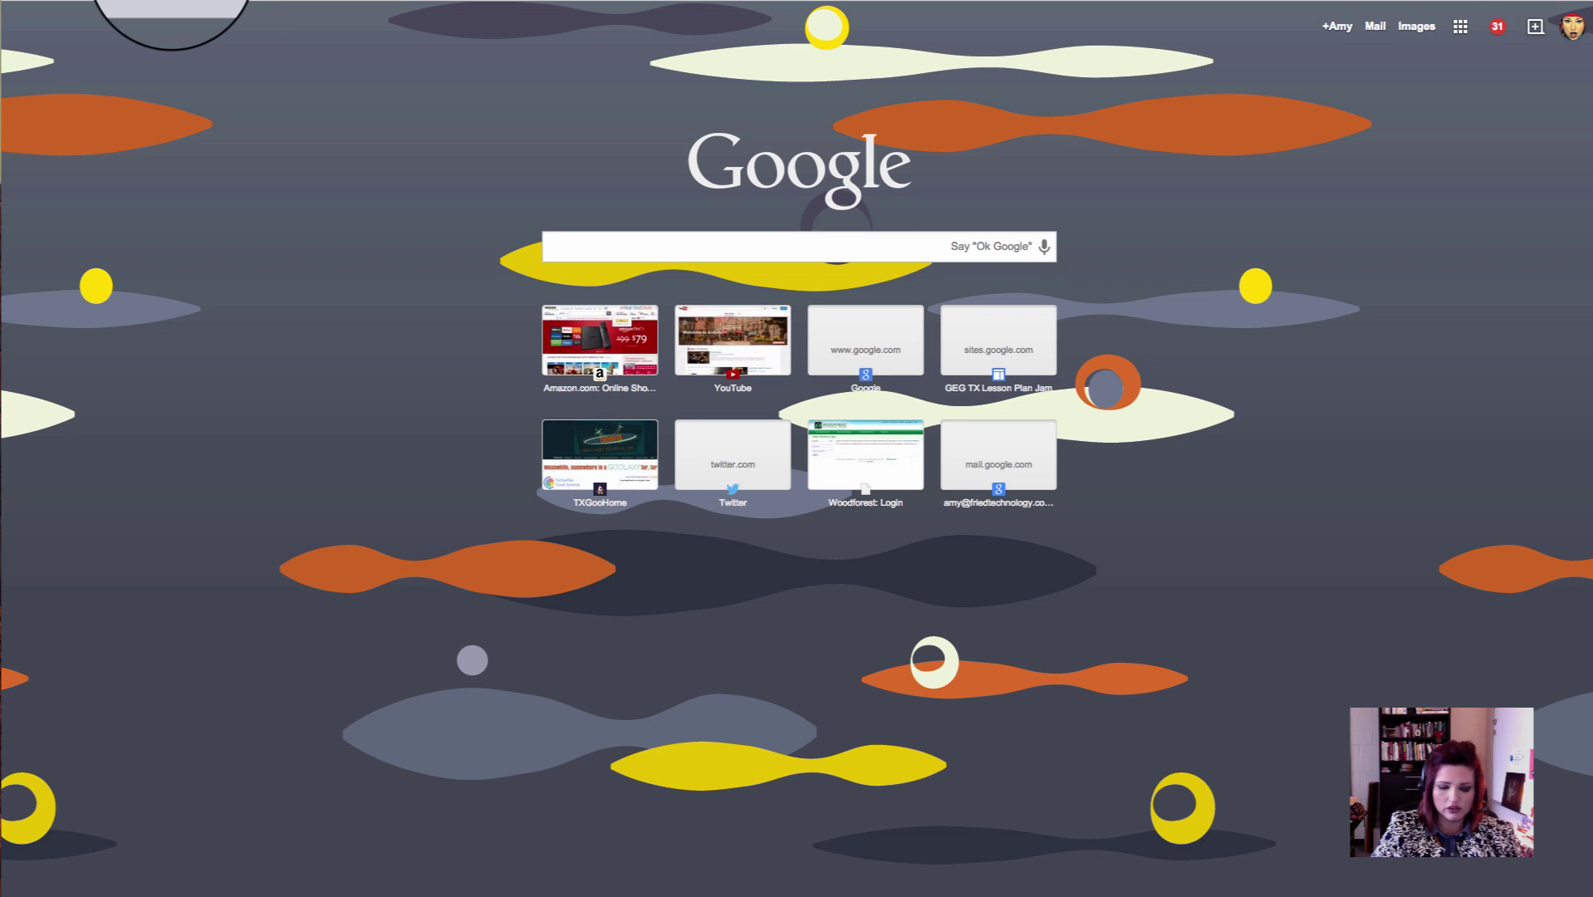
- Load Google Drive from the address bar by entering 'drivegoogle.com'
type("drive")
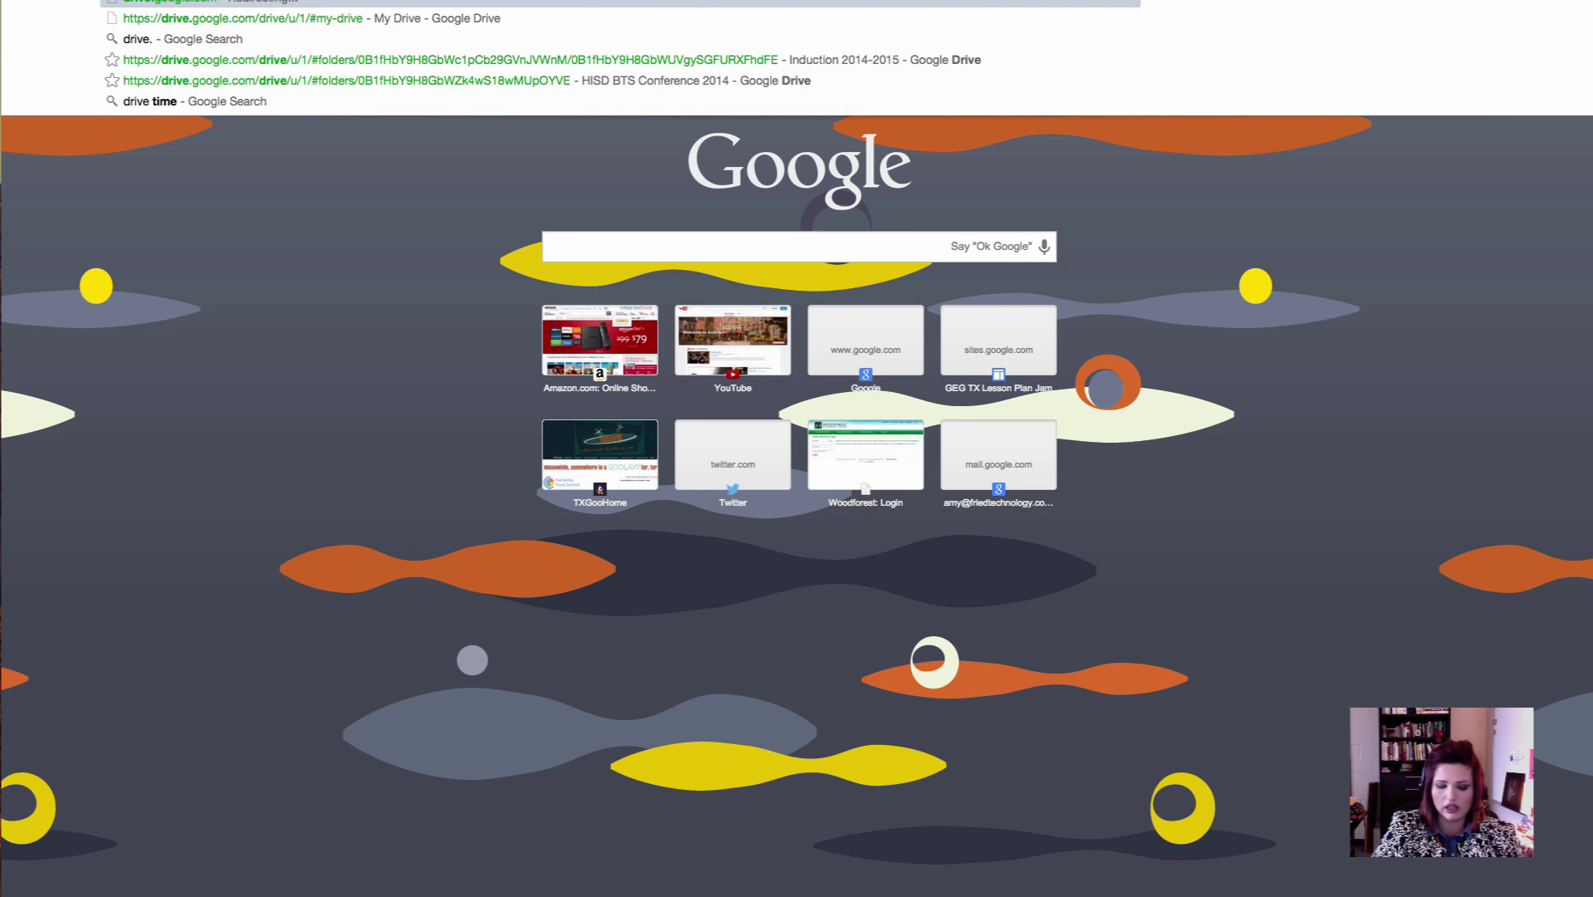
type("google.com")
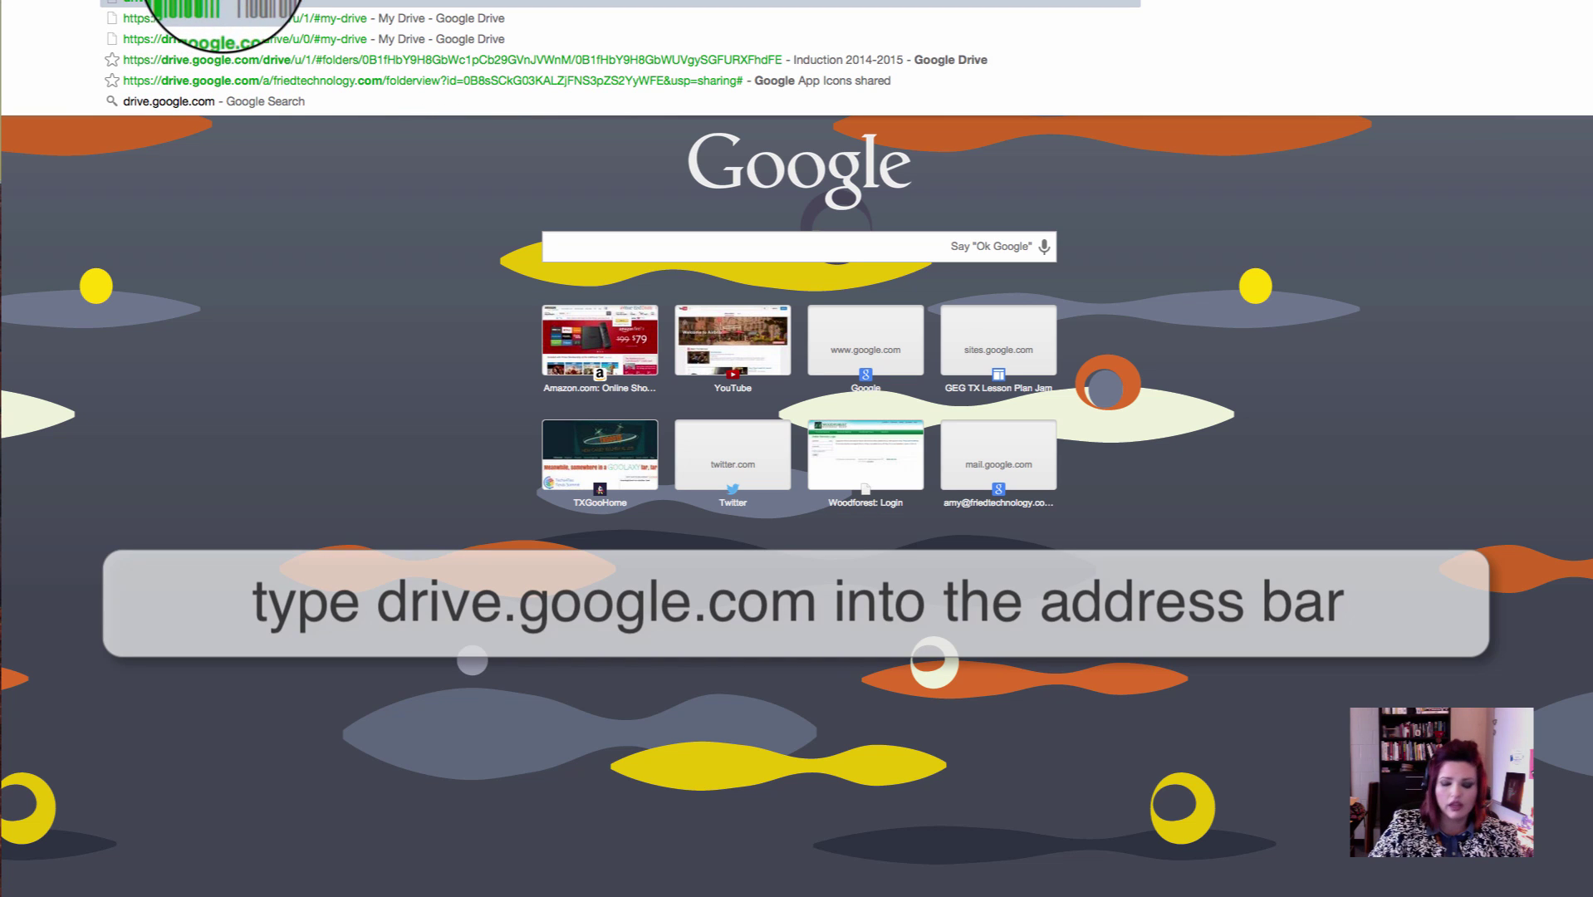
key("Return")
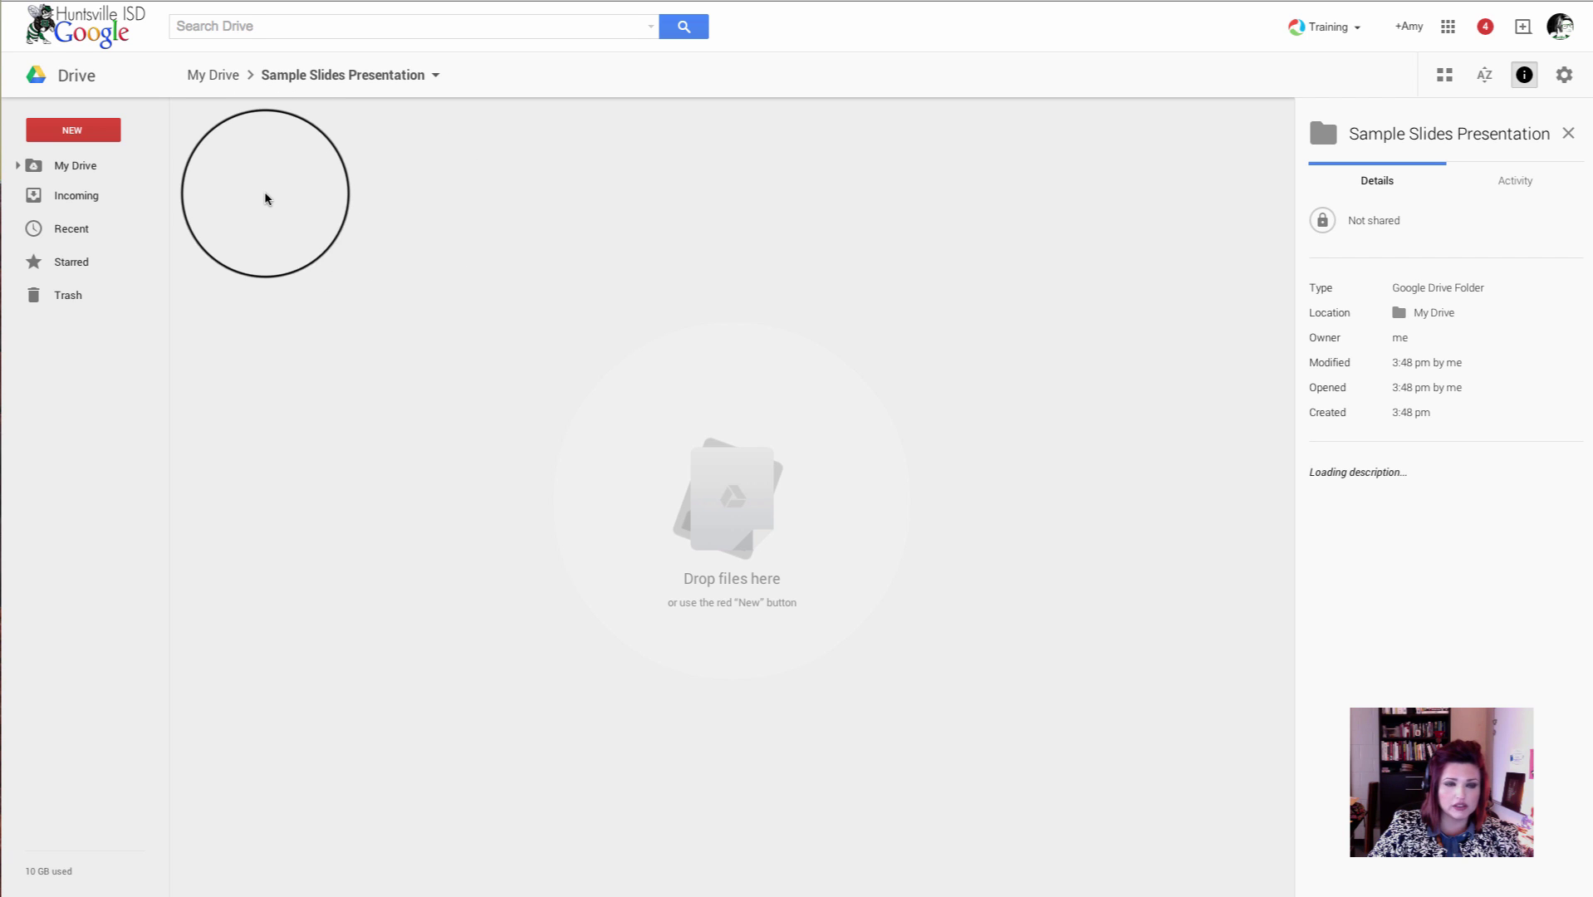
- Start a new Google Slides presentation from Drive's NEW menu
left_click(81, 135)
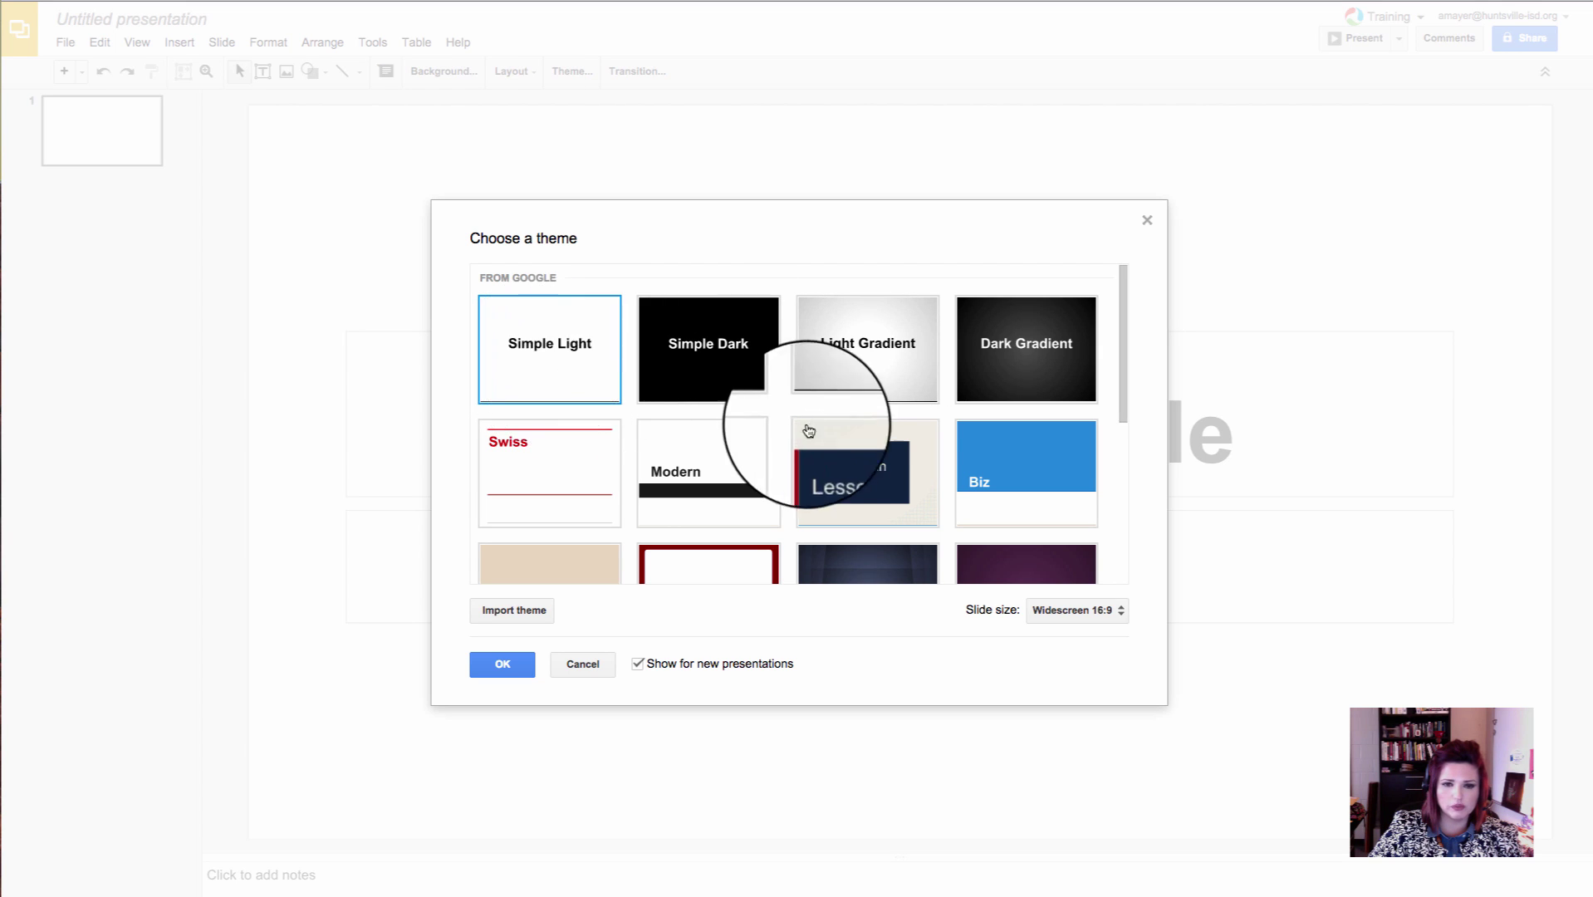
- Browse the theme chooser and accept the Simple Light theme
scroll(828, 411, "down", 2)
scroll(830, 435, "down", 2)
scroll(1000, 423, "up", 2)
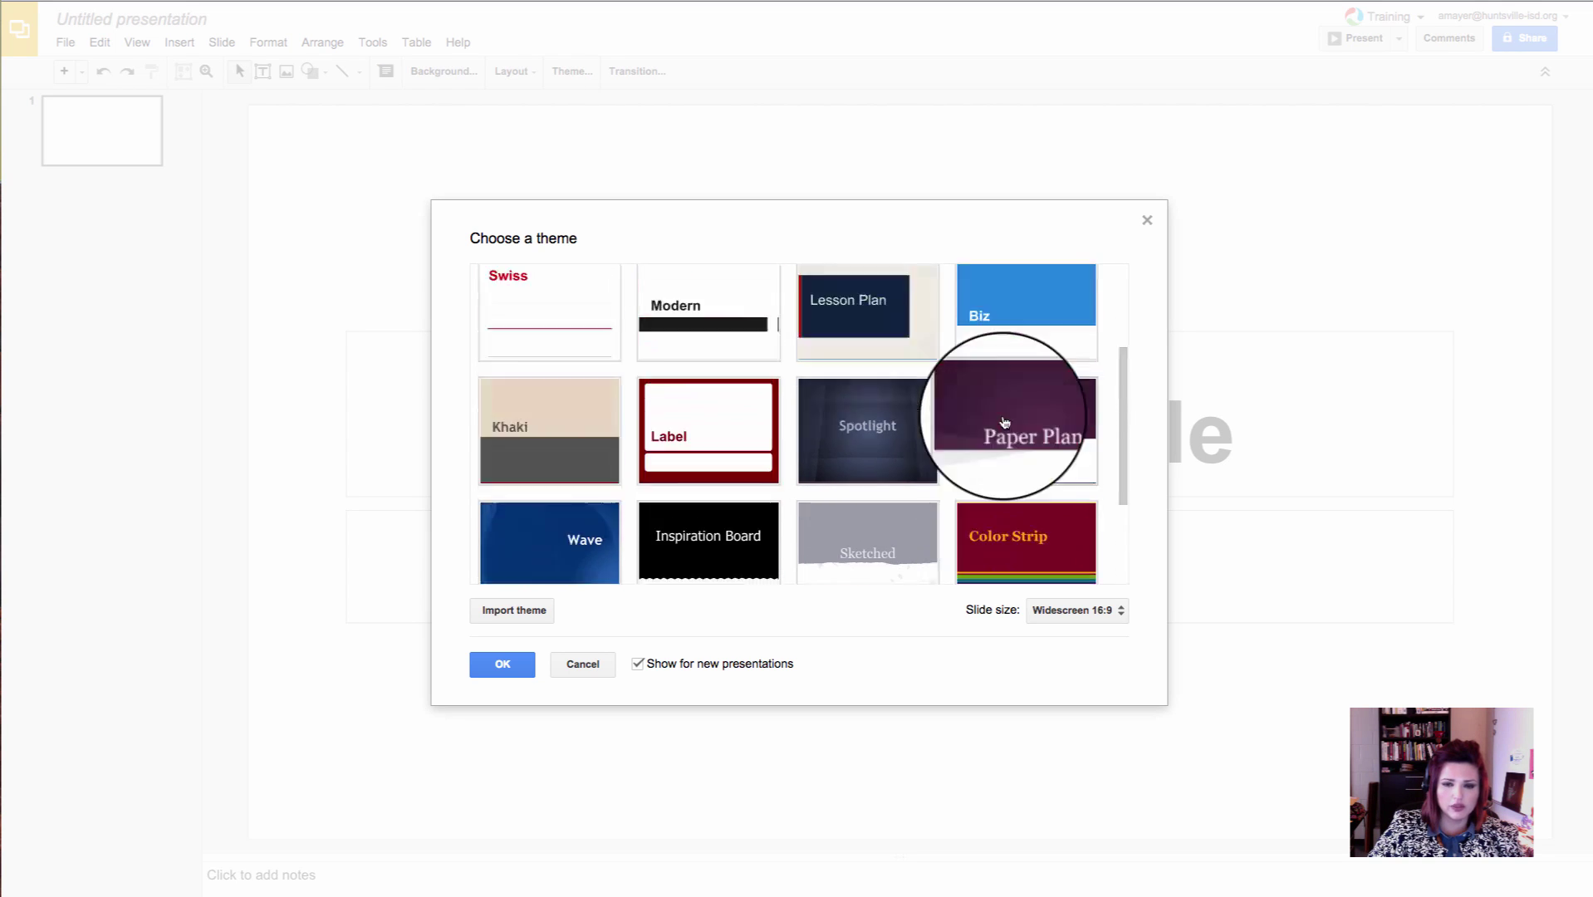
scroll(664, 370, "up", 2)
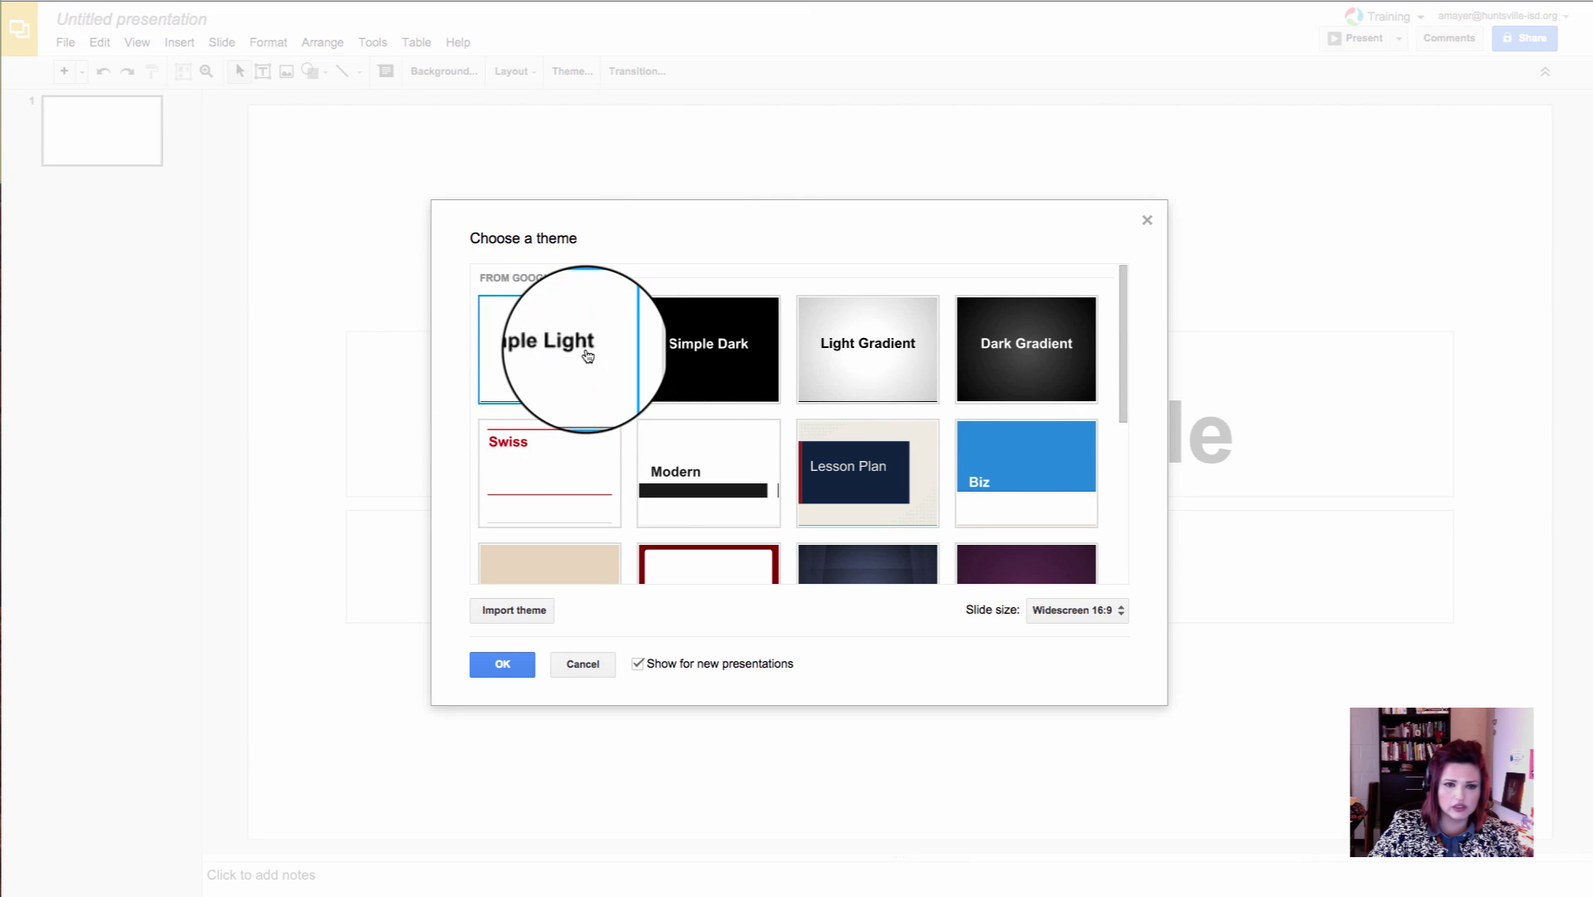
left_click(514, 674)
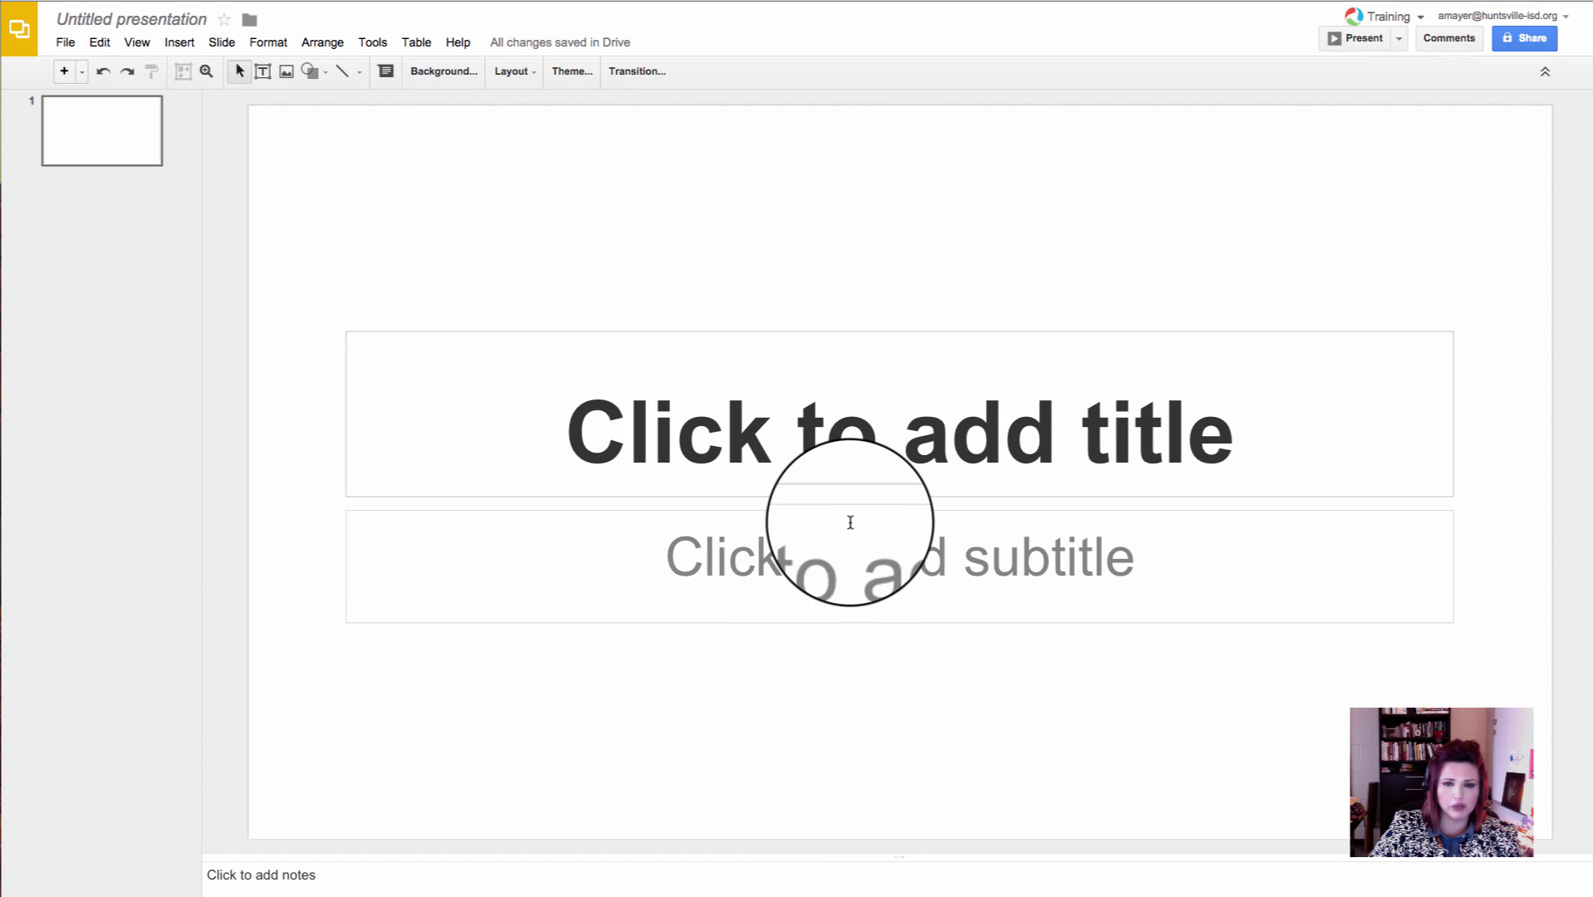
- Rename the presentation to 'Sample Slides Presentation'
left_click(123, 19)
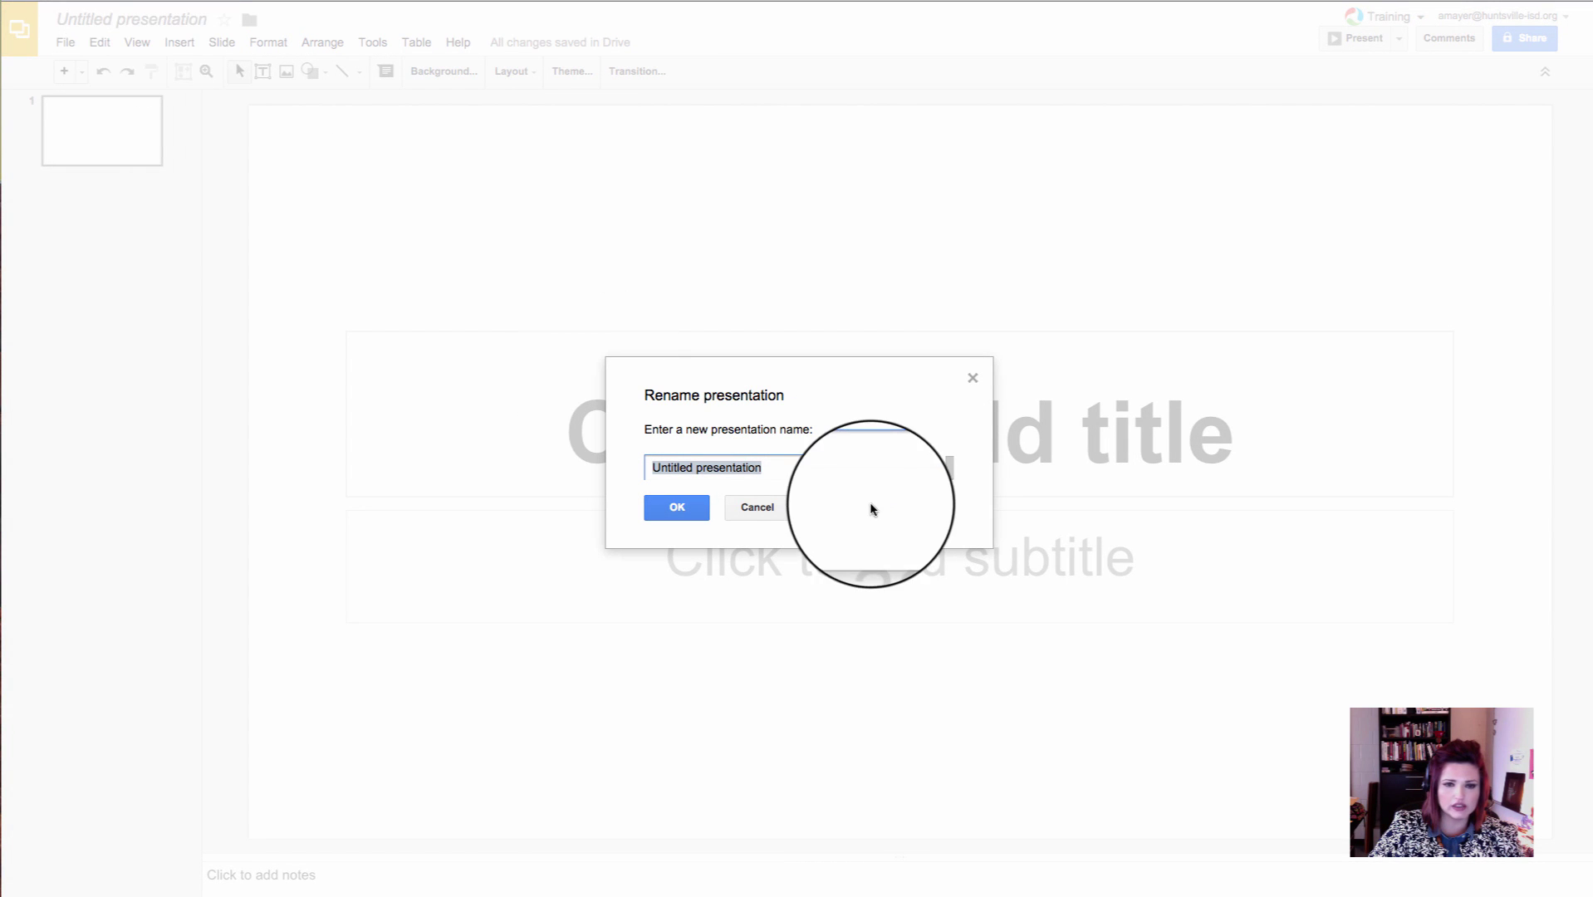
triple_click(790, 469)
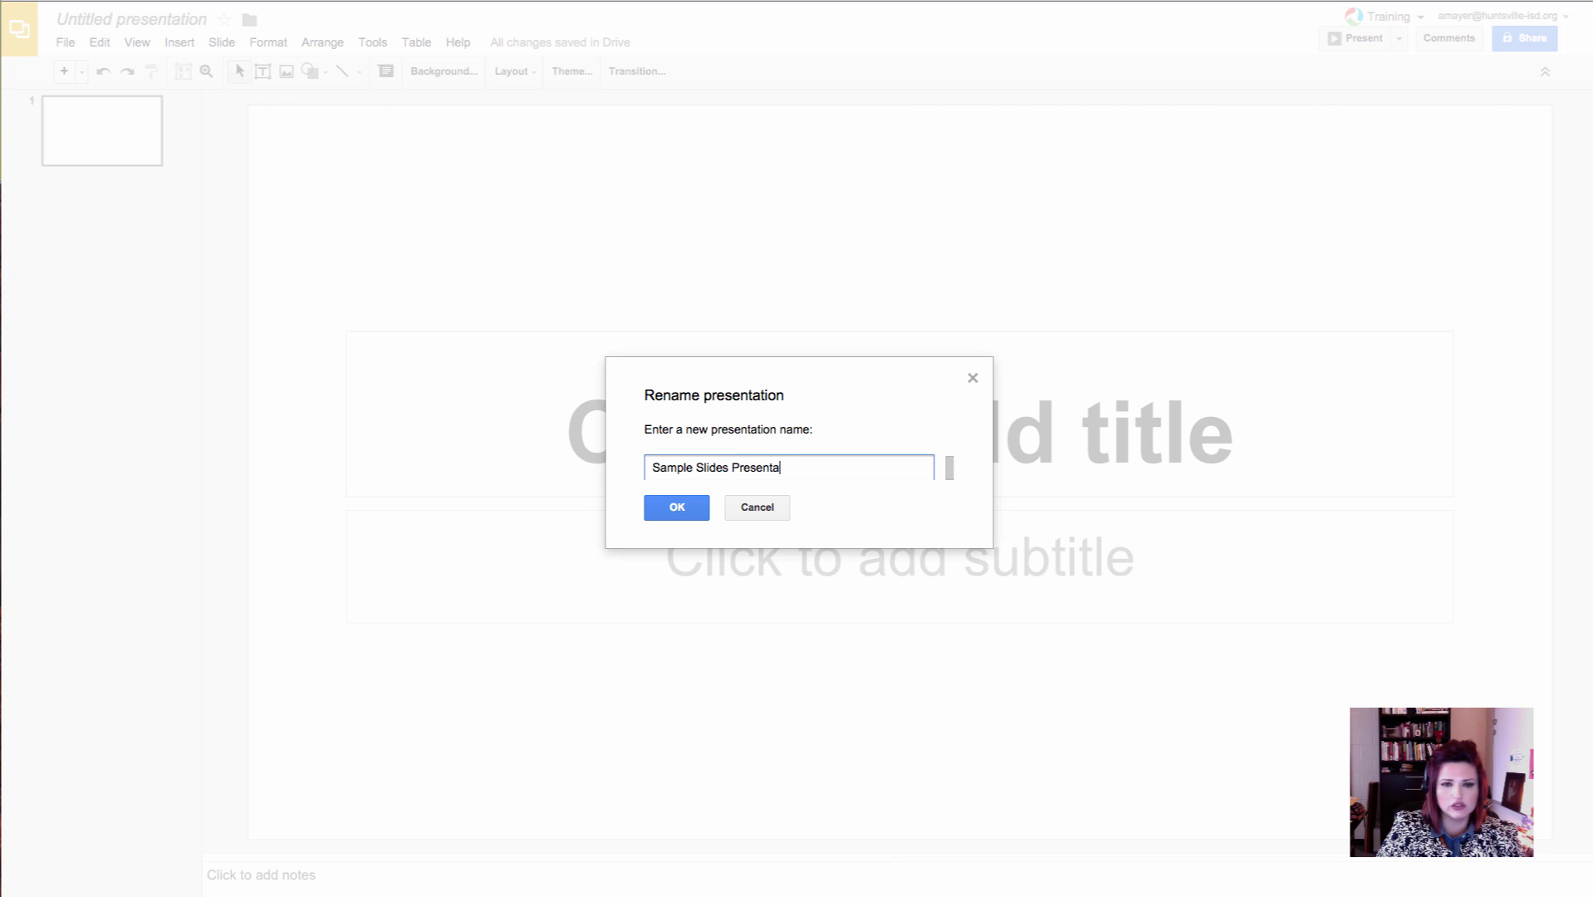
left_click(677, 506)
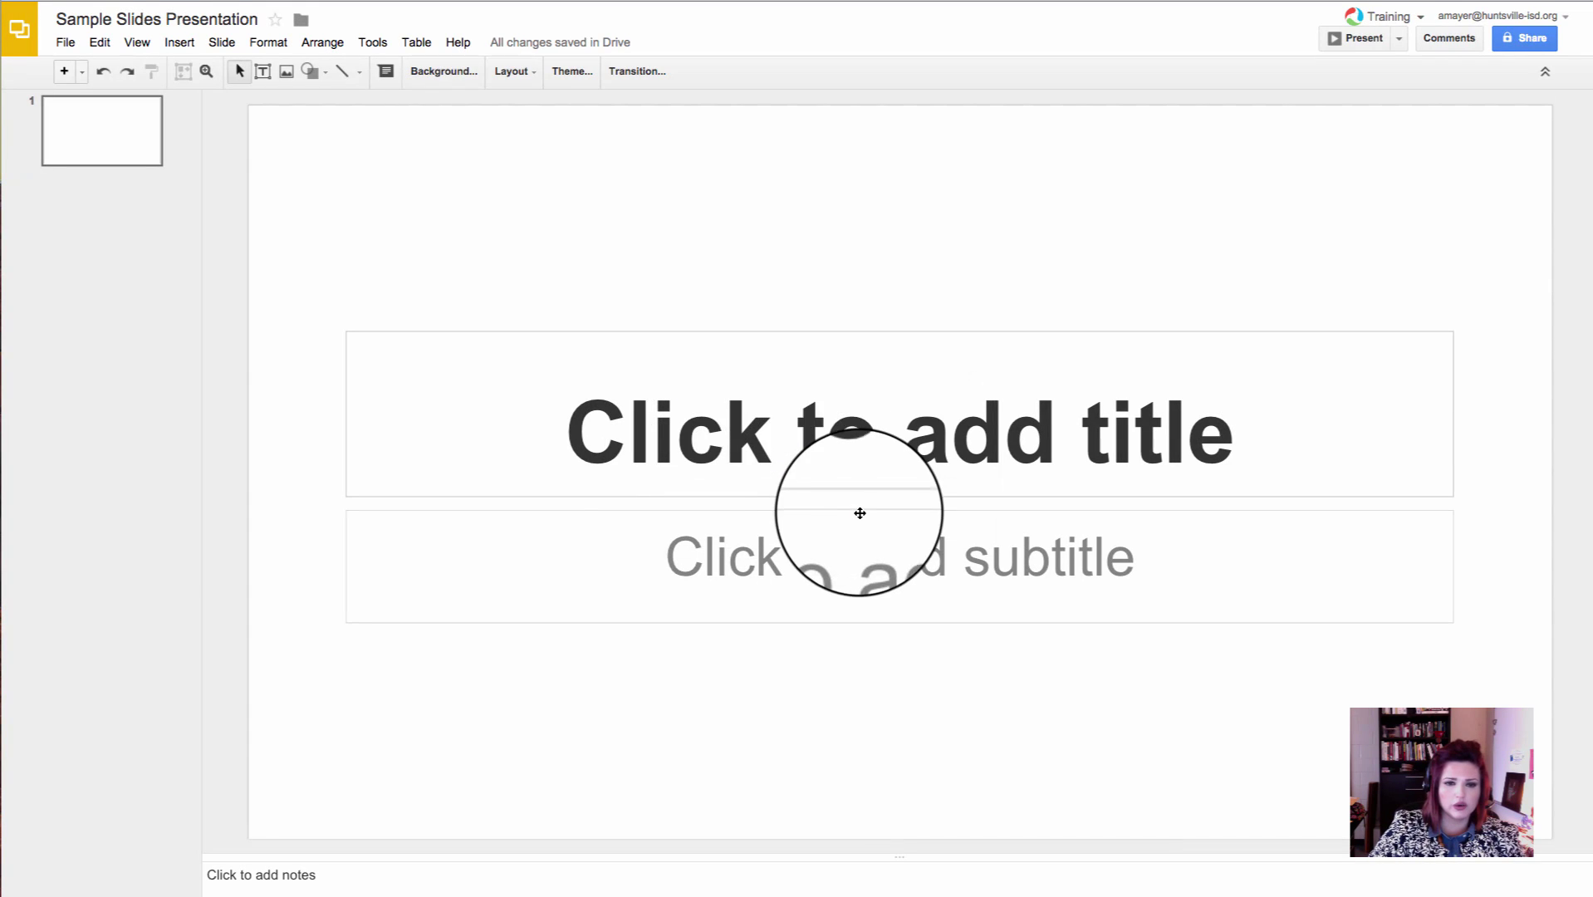
- Leave the title slide unchanged and add a second title-and-body slide
left_click(771, 478)
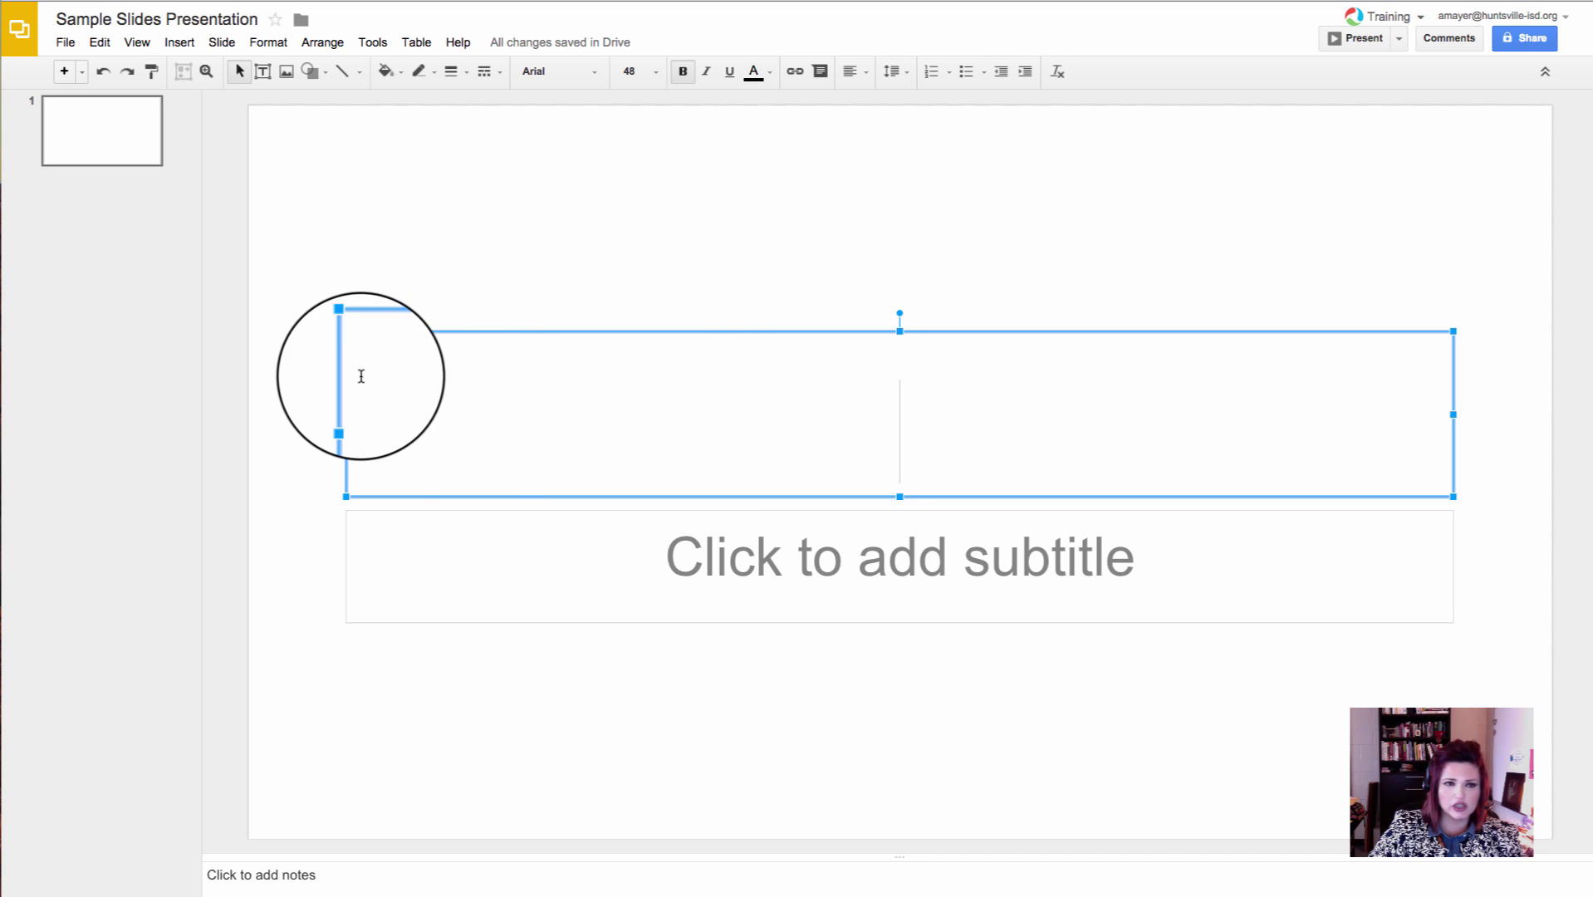
left_click(393, 264)
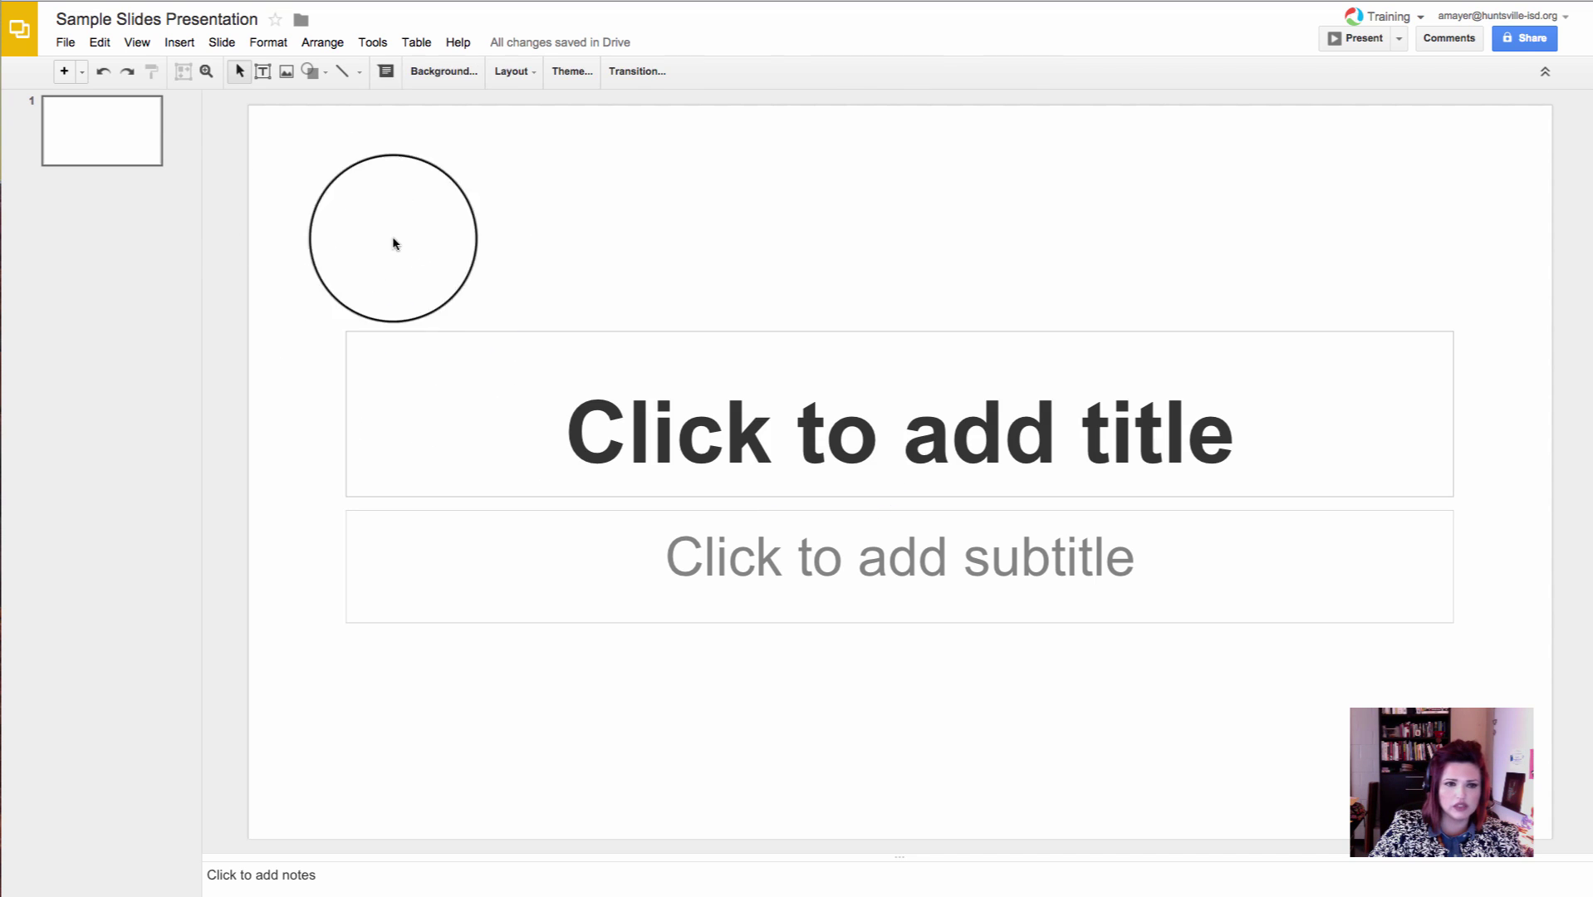
left_click(64, 71)
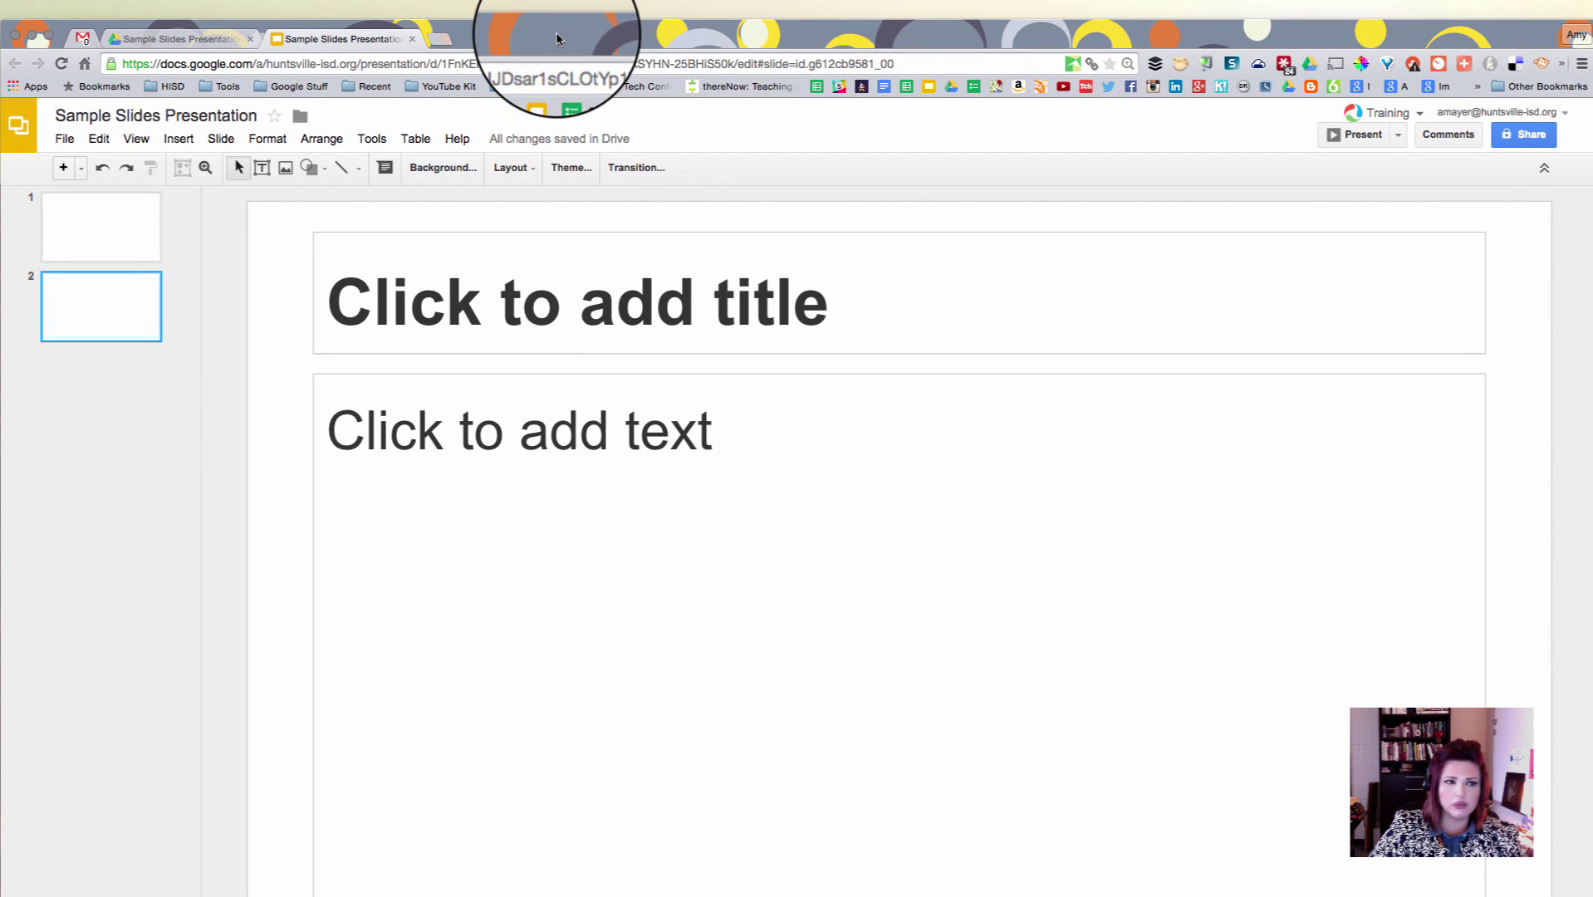
- Open YouTube in a new browser tab
key("ctrl+t")
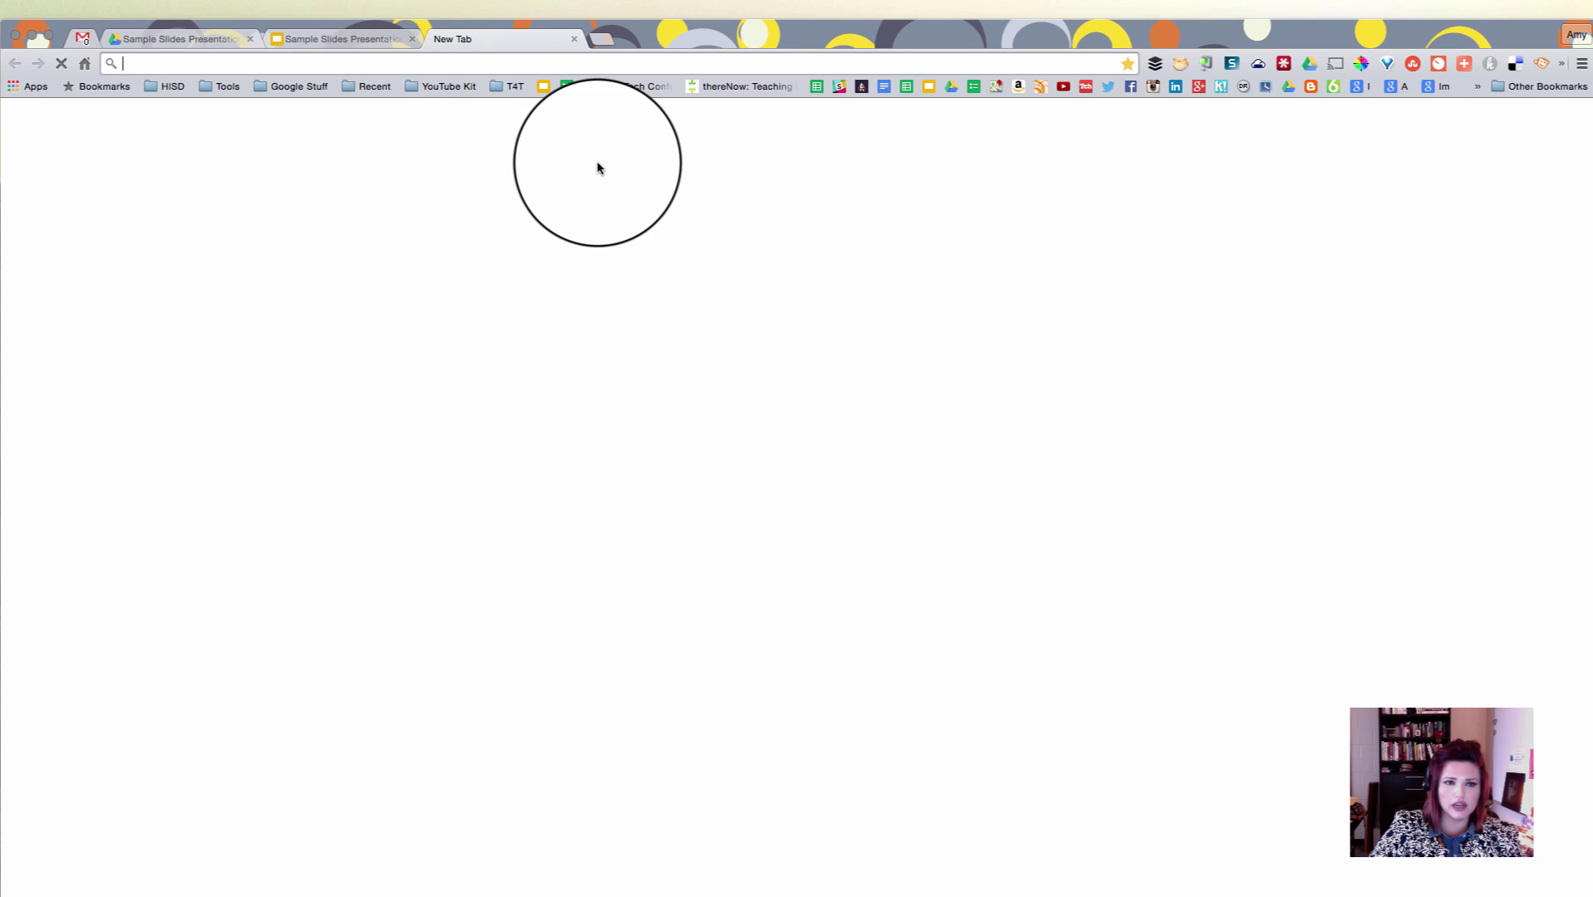
type("youtube")
key("Return")
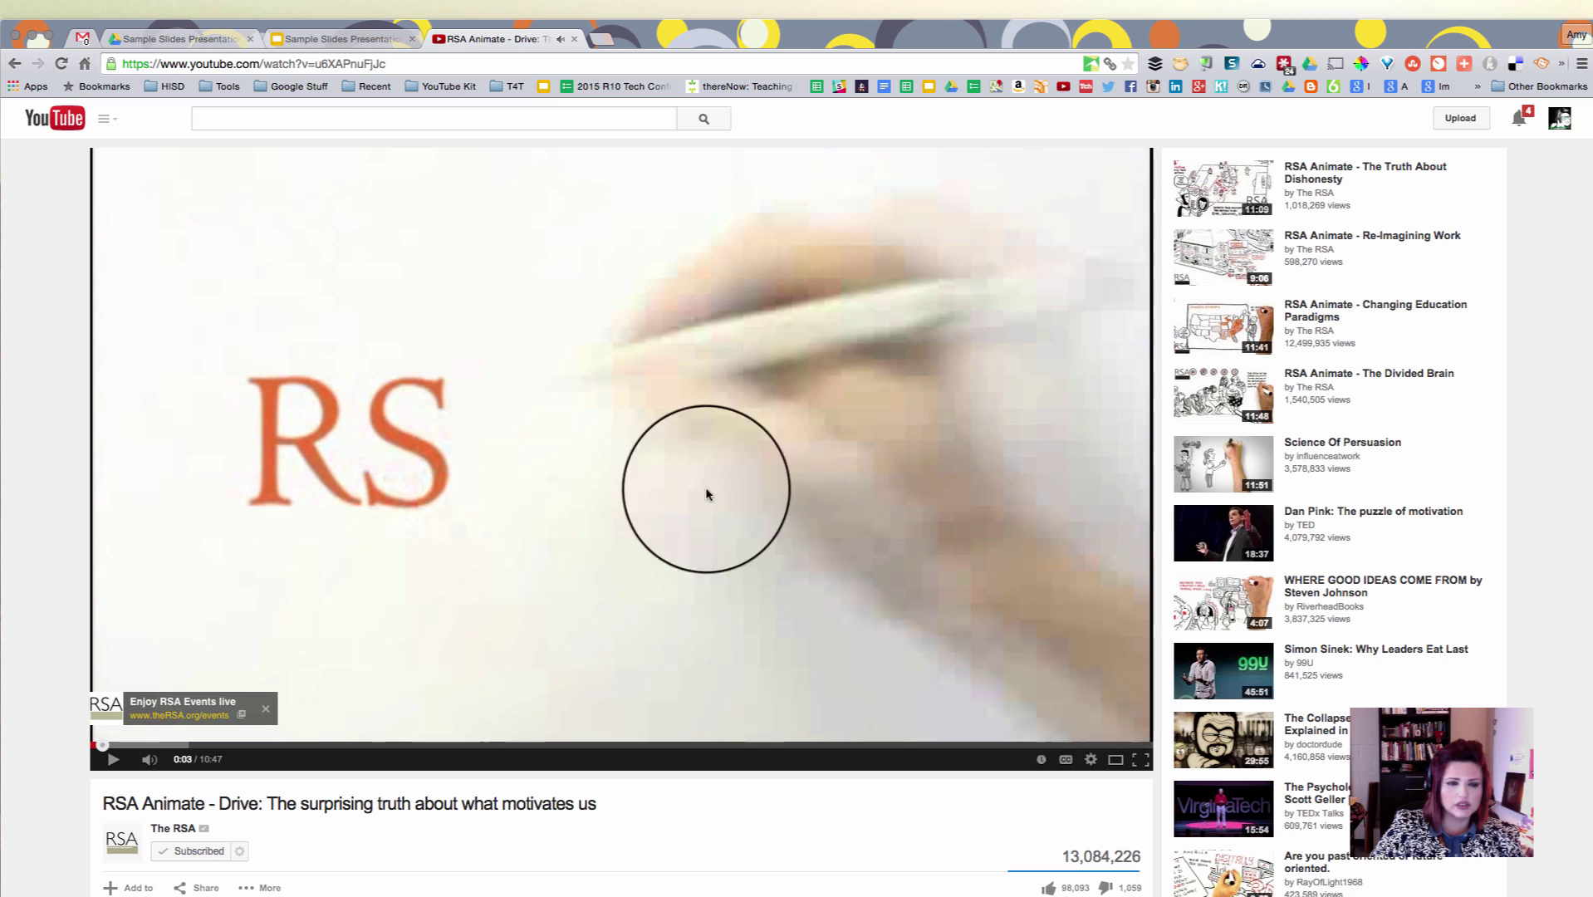
- Copy the RSA Animate 'Drive' video's web address and make the browser full screen
left_click(257, 64)
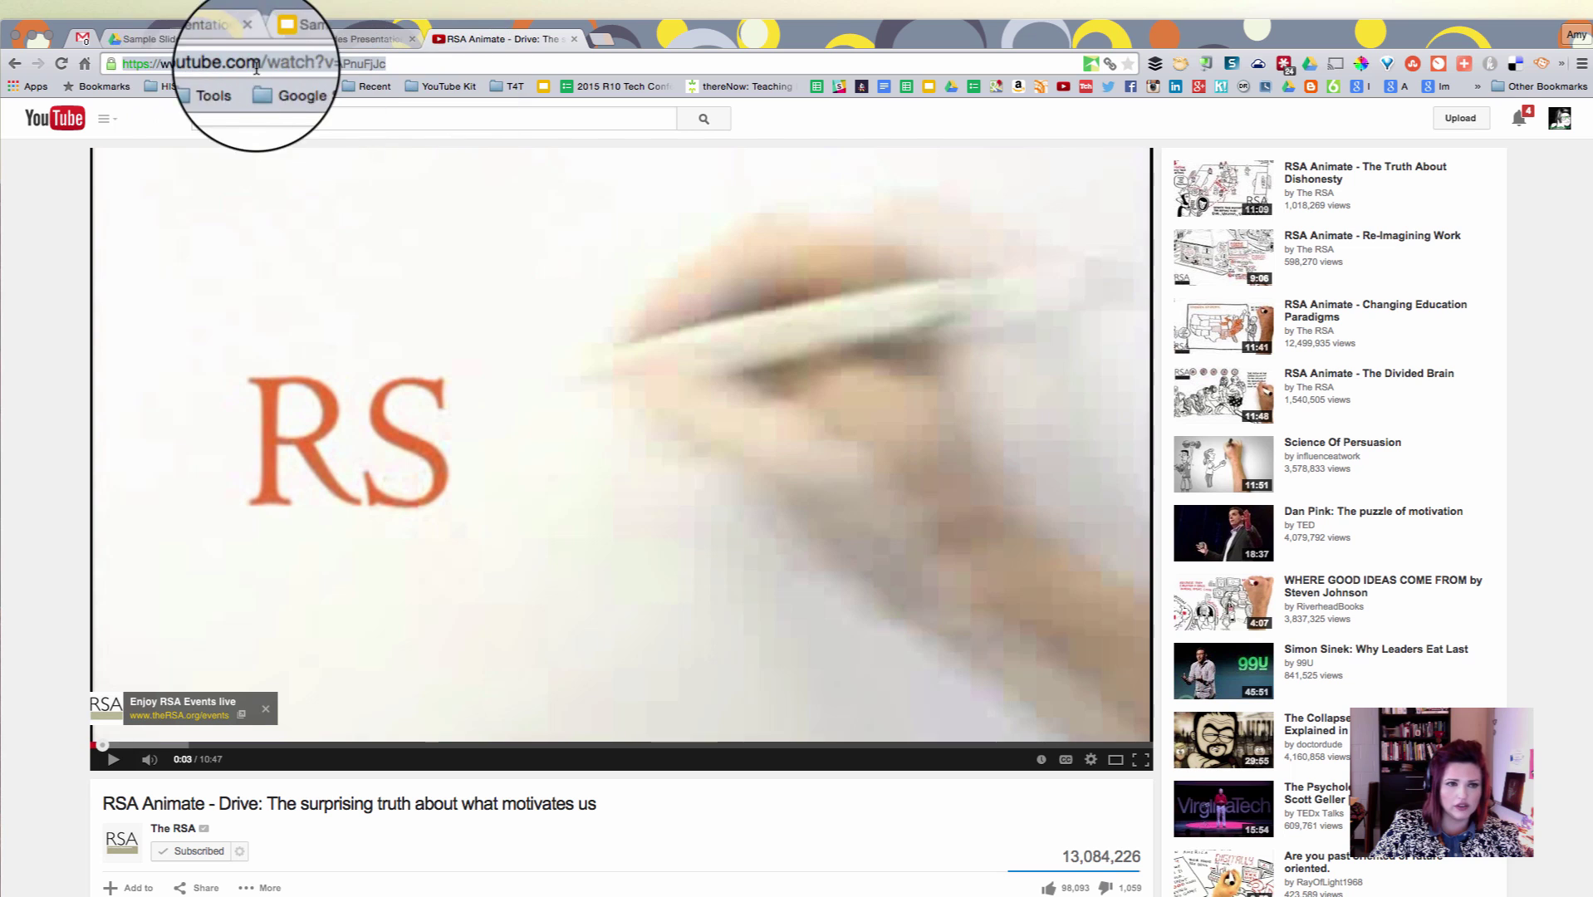
right_click(230, 65)
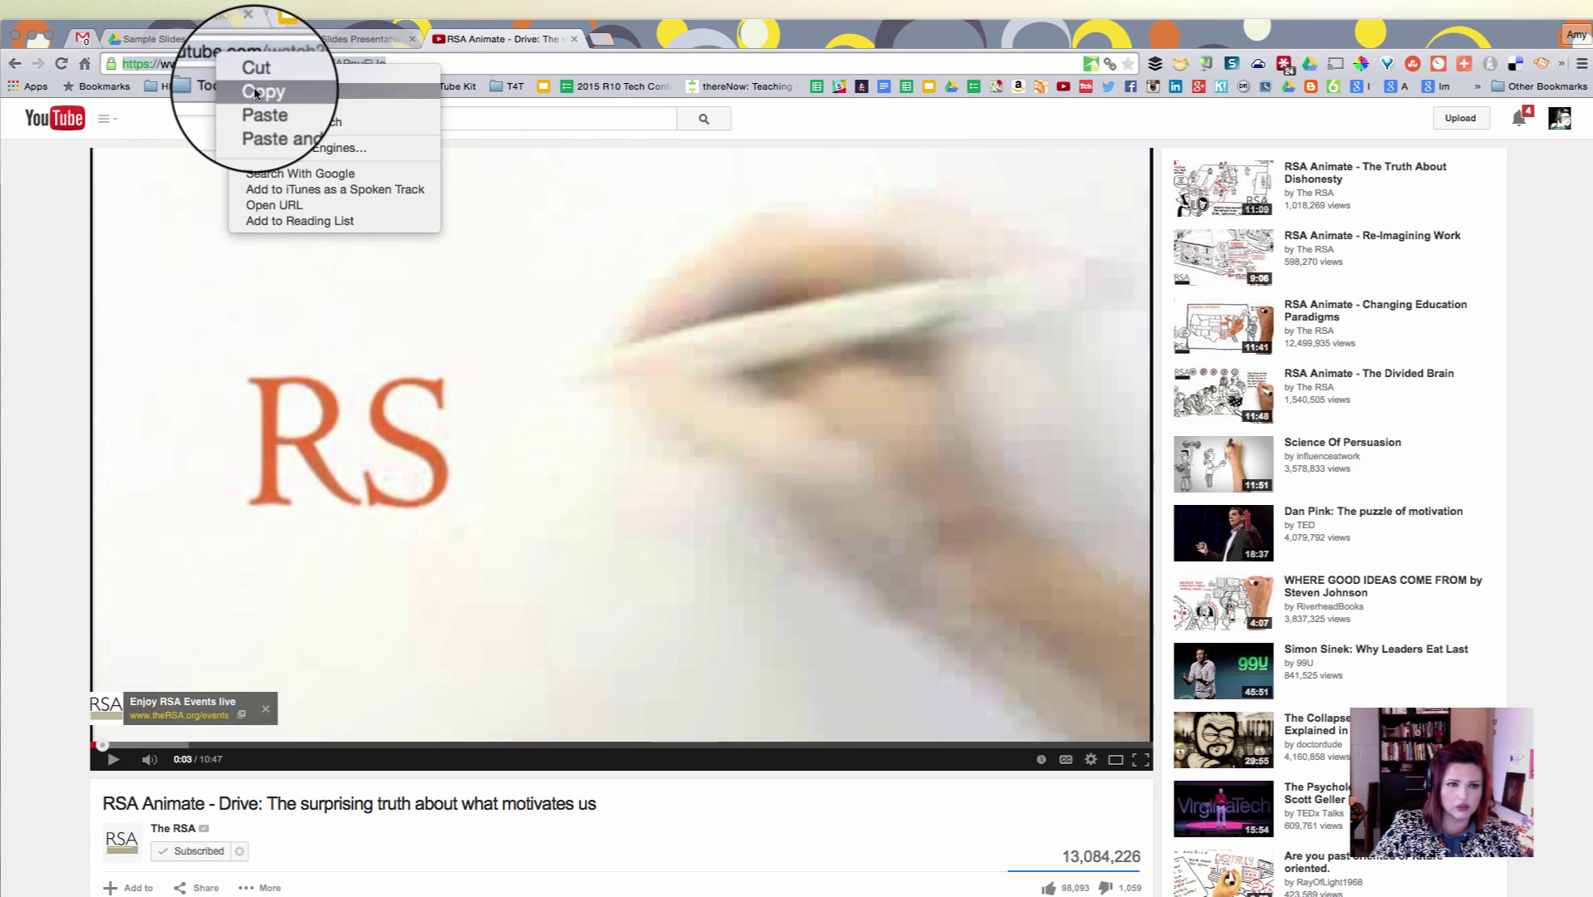
left_click(256, 93)
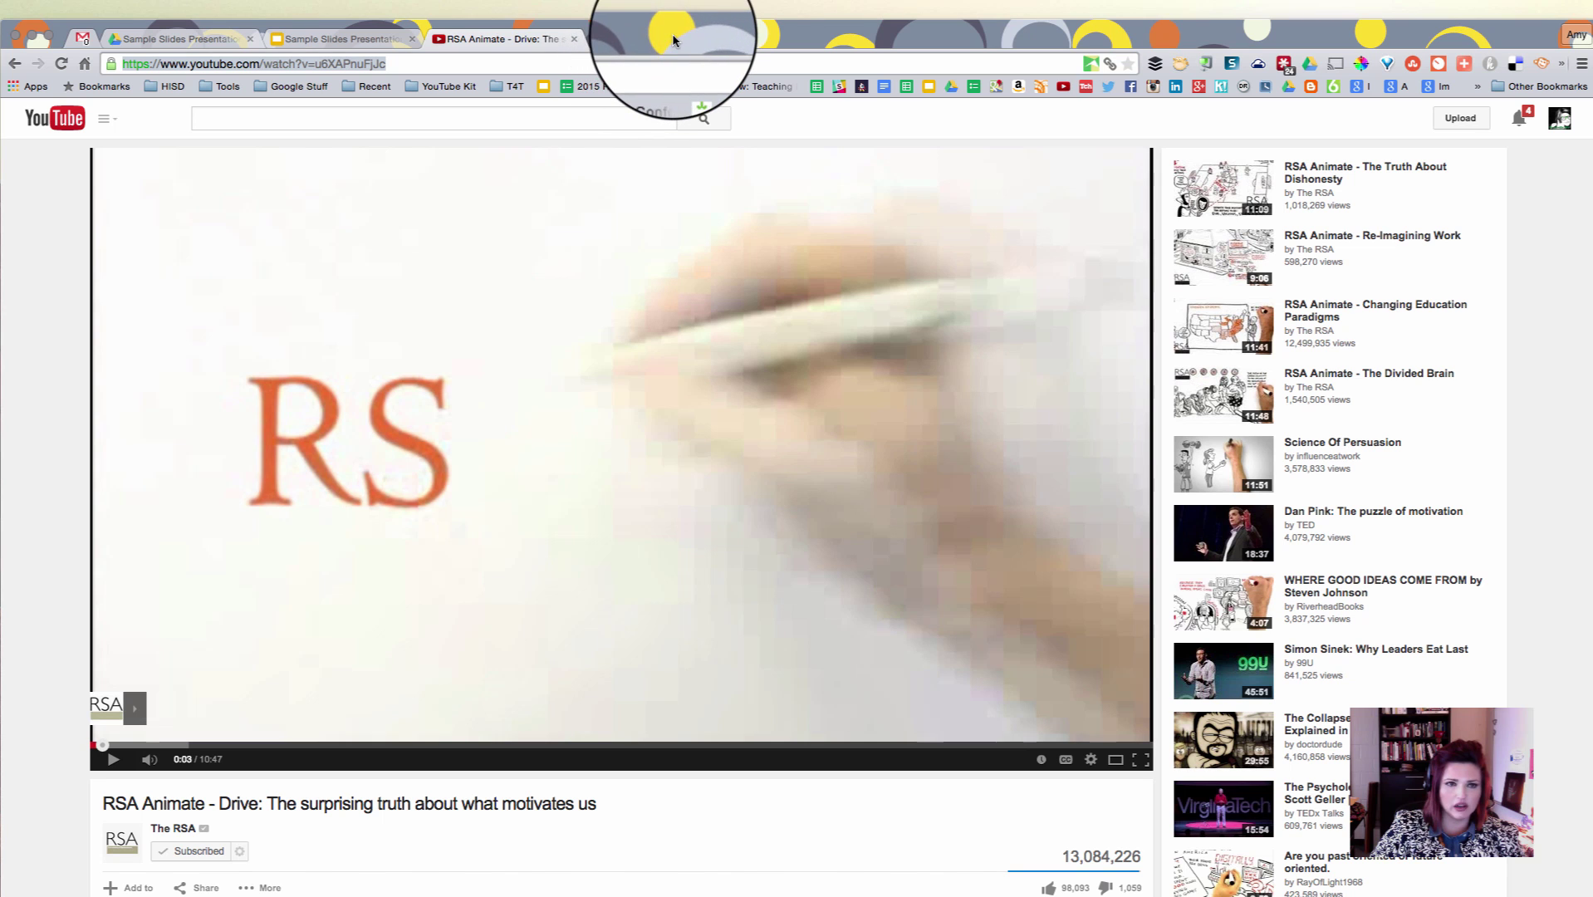
key("ctrl+super+f")
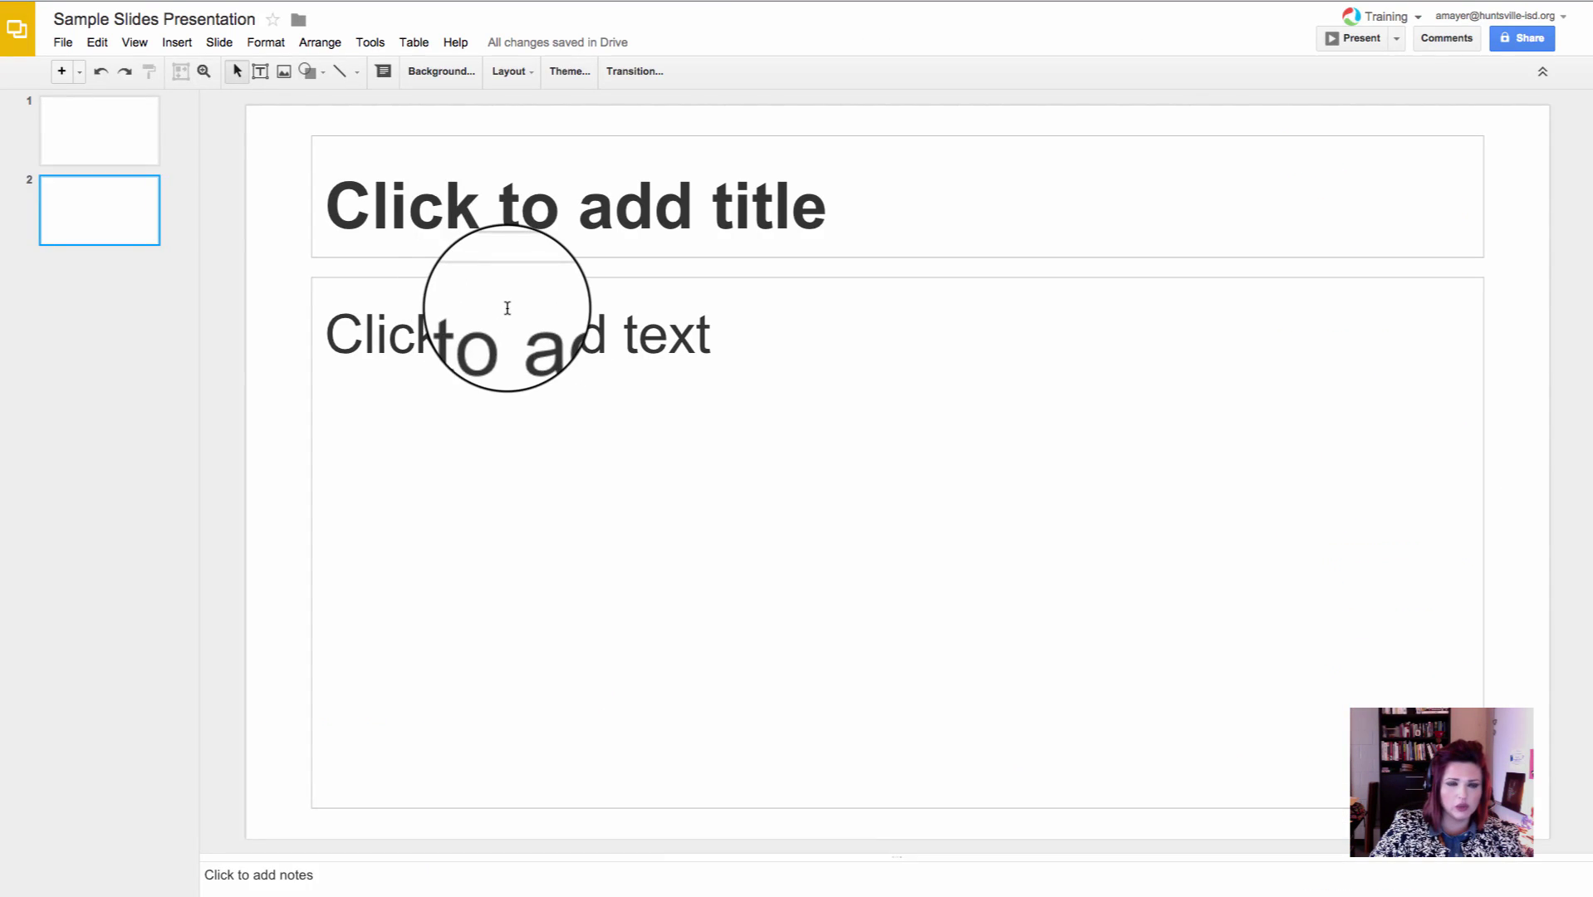
- Paste the copied YouTube link into the Insert > Video URL field to preview it
left_click(177, 42)
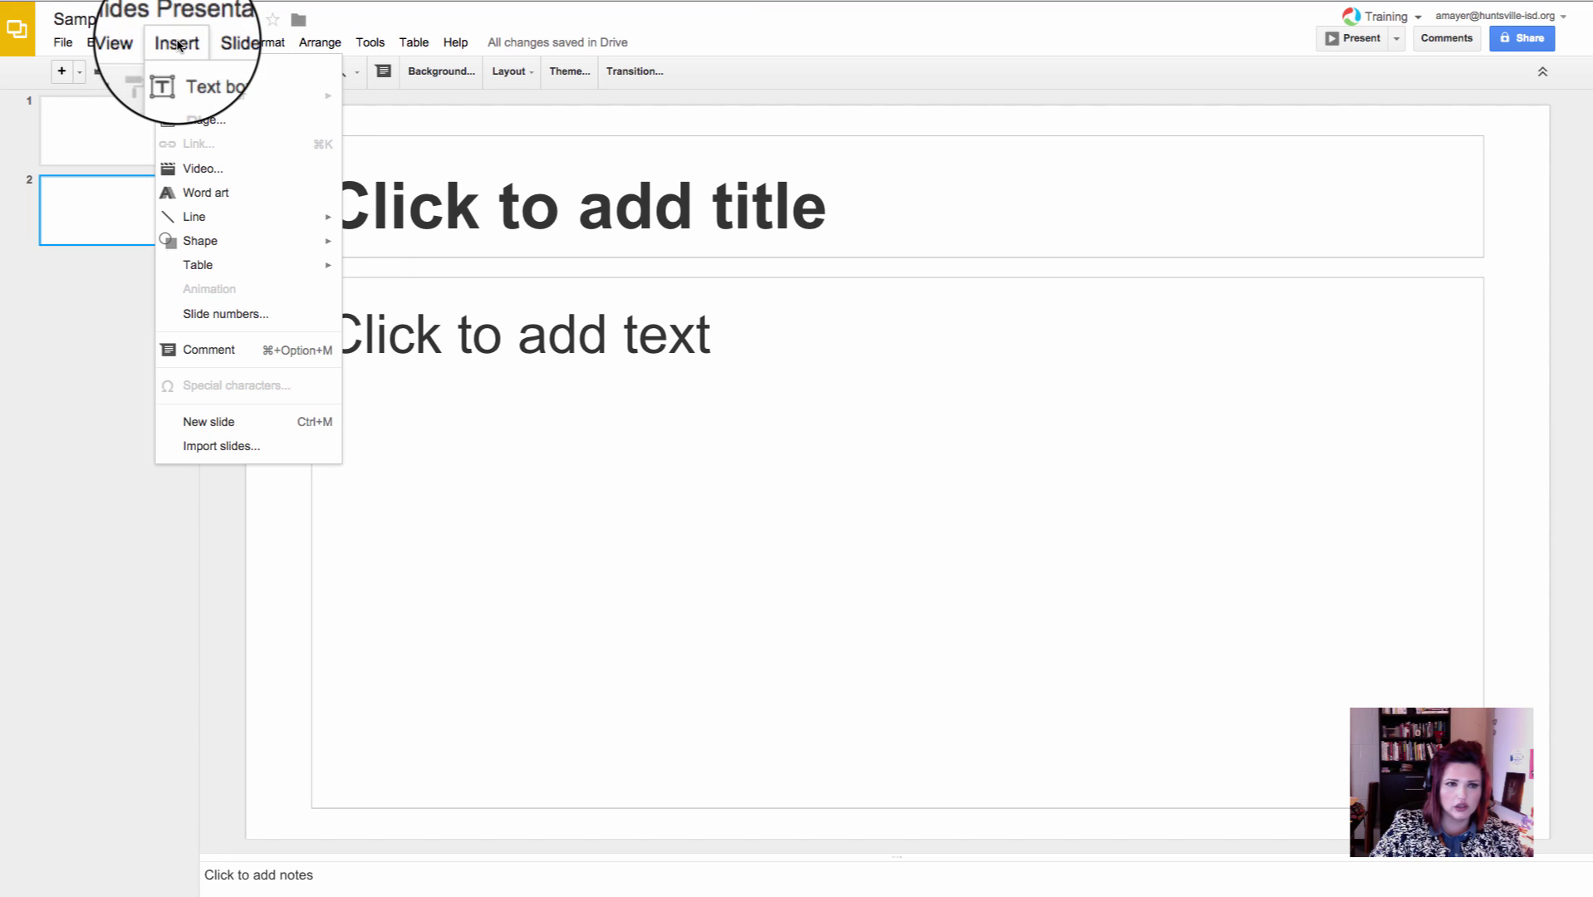
left_click(208, 168)
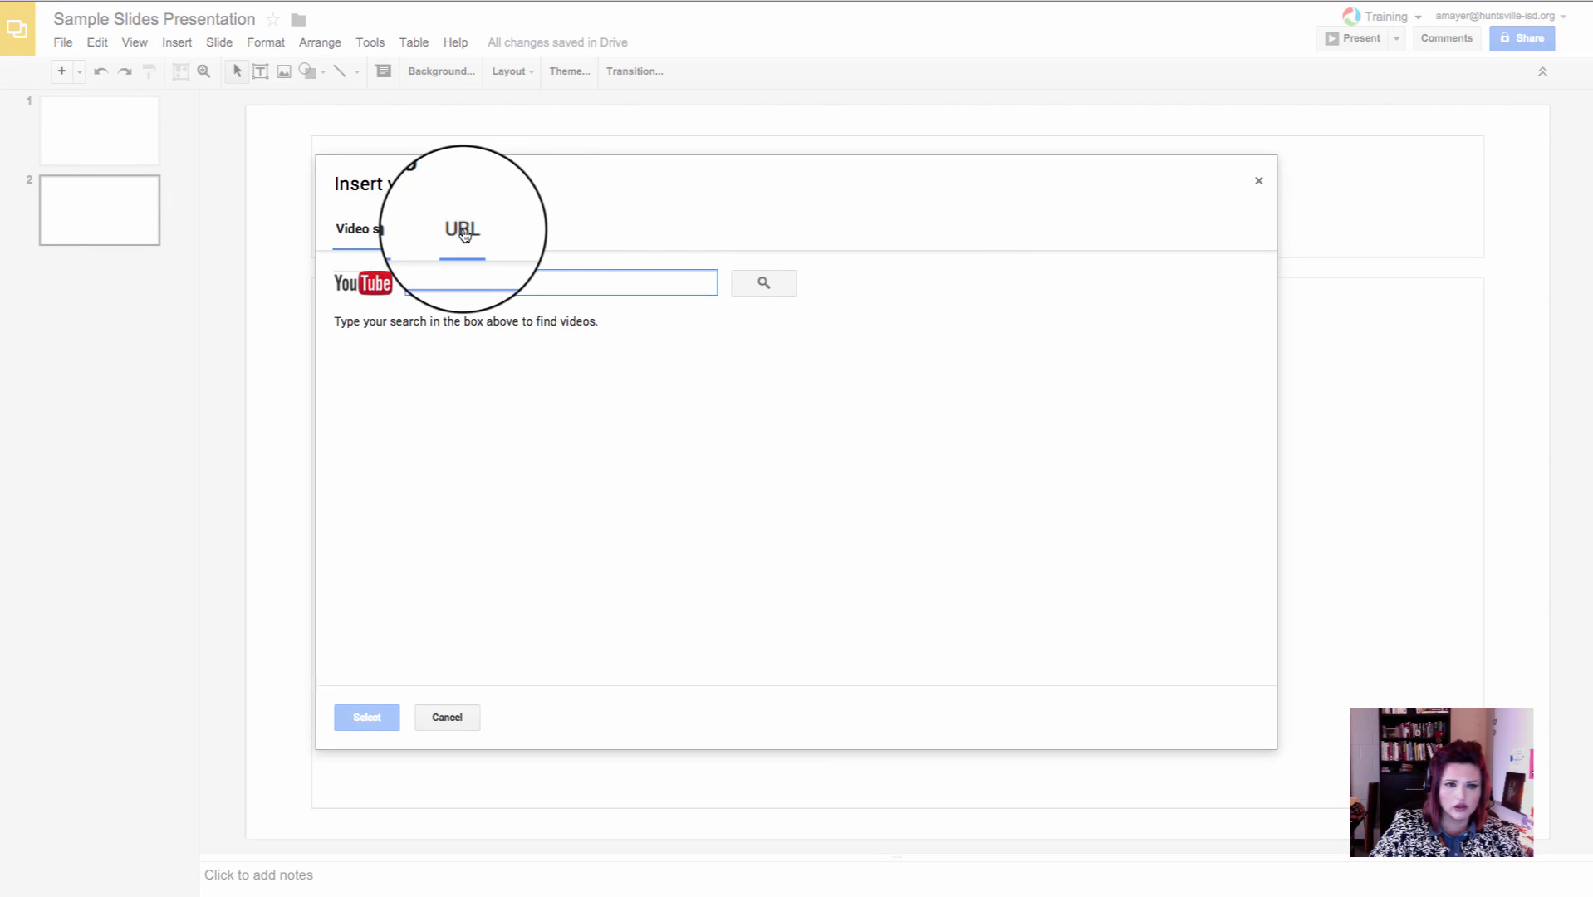
left_click(465, 236)
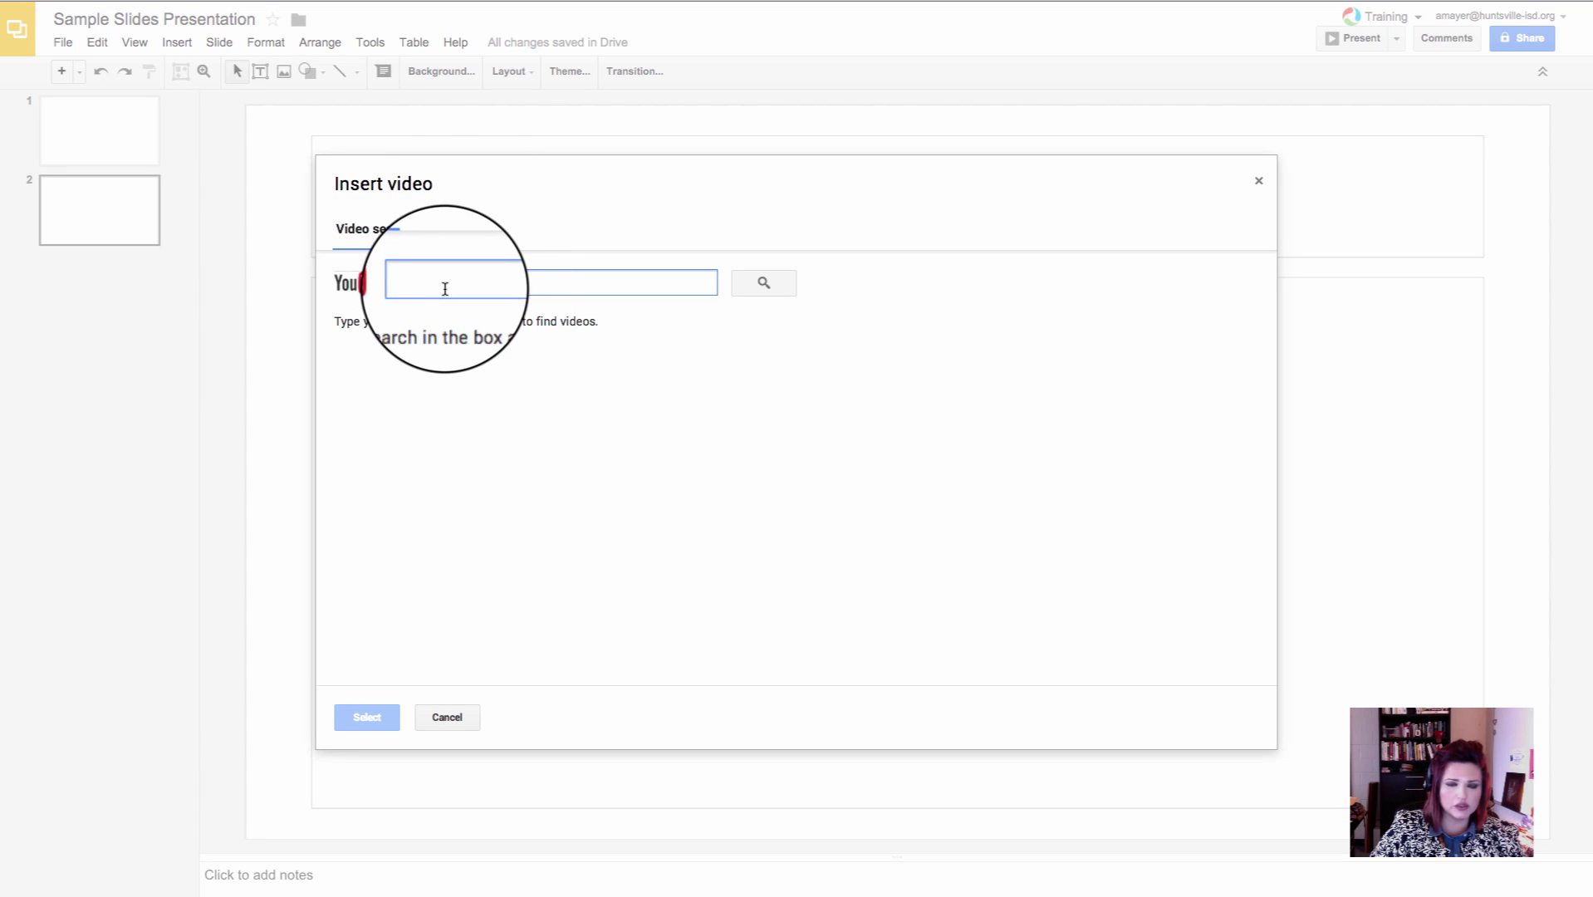
left_click(463, 233)
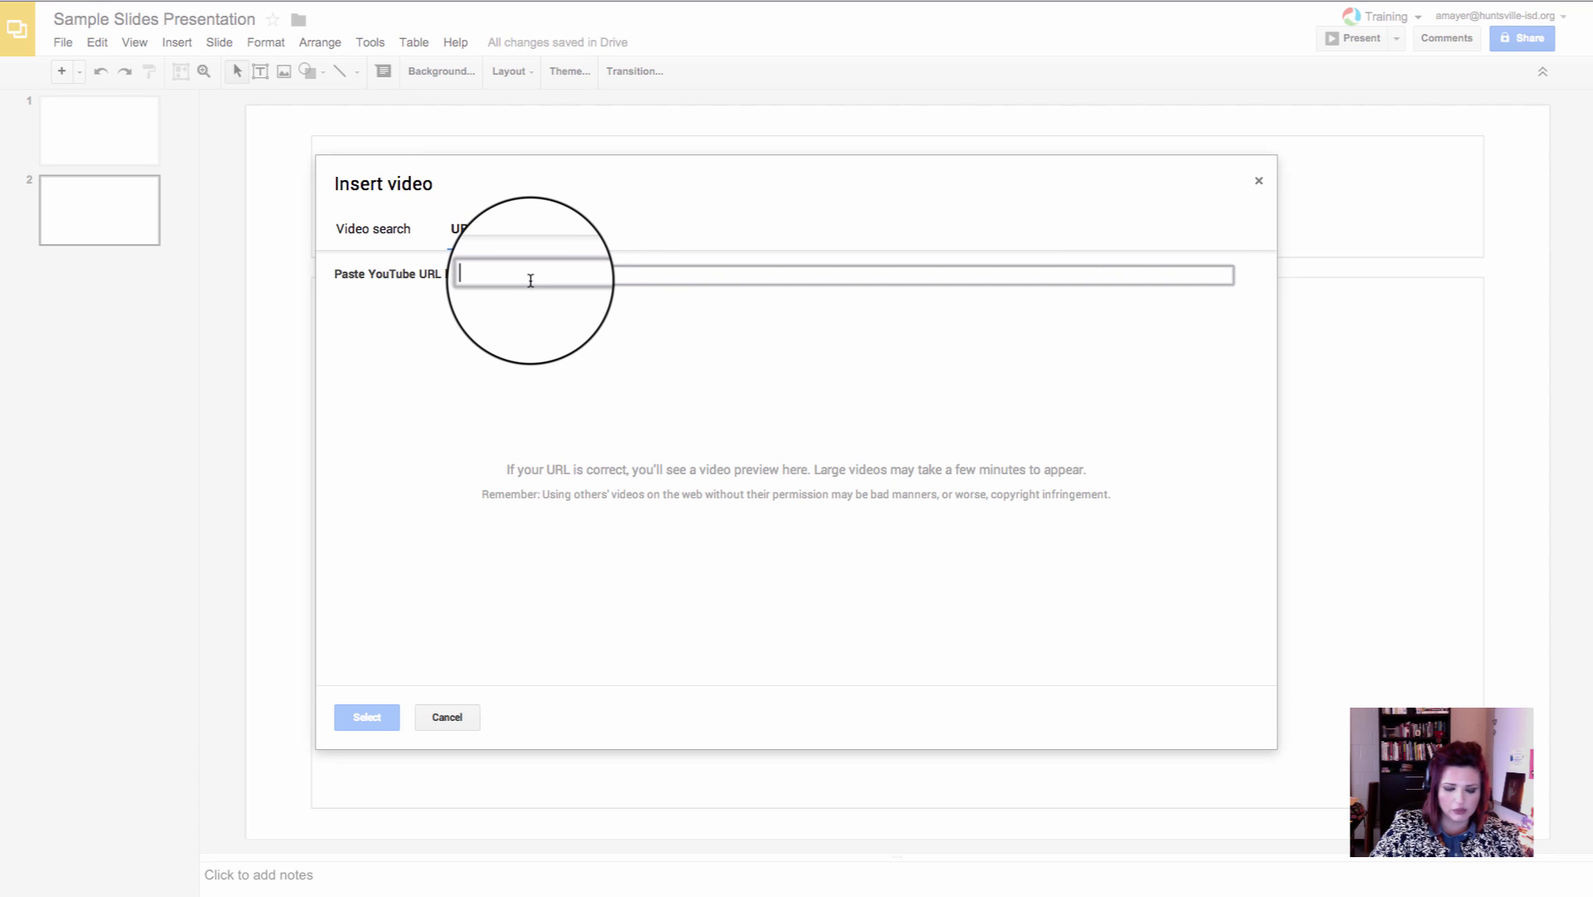
right_click(484, 273)
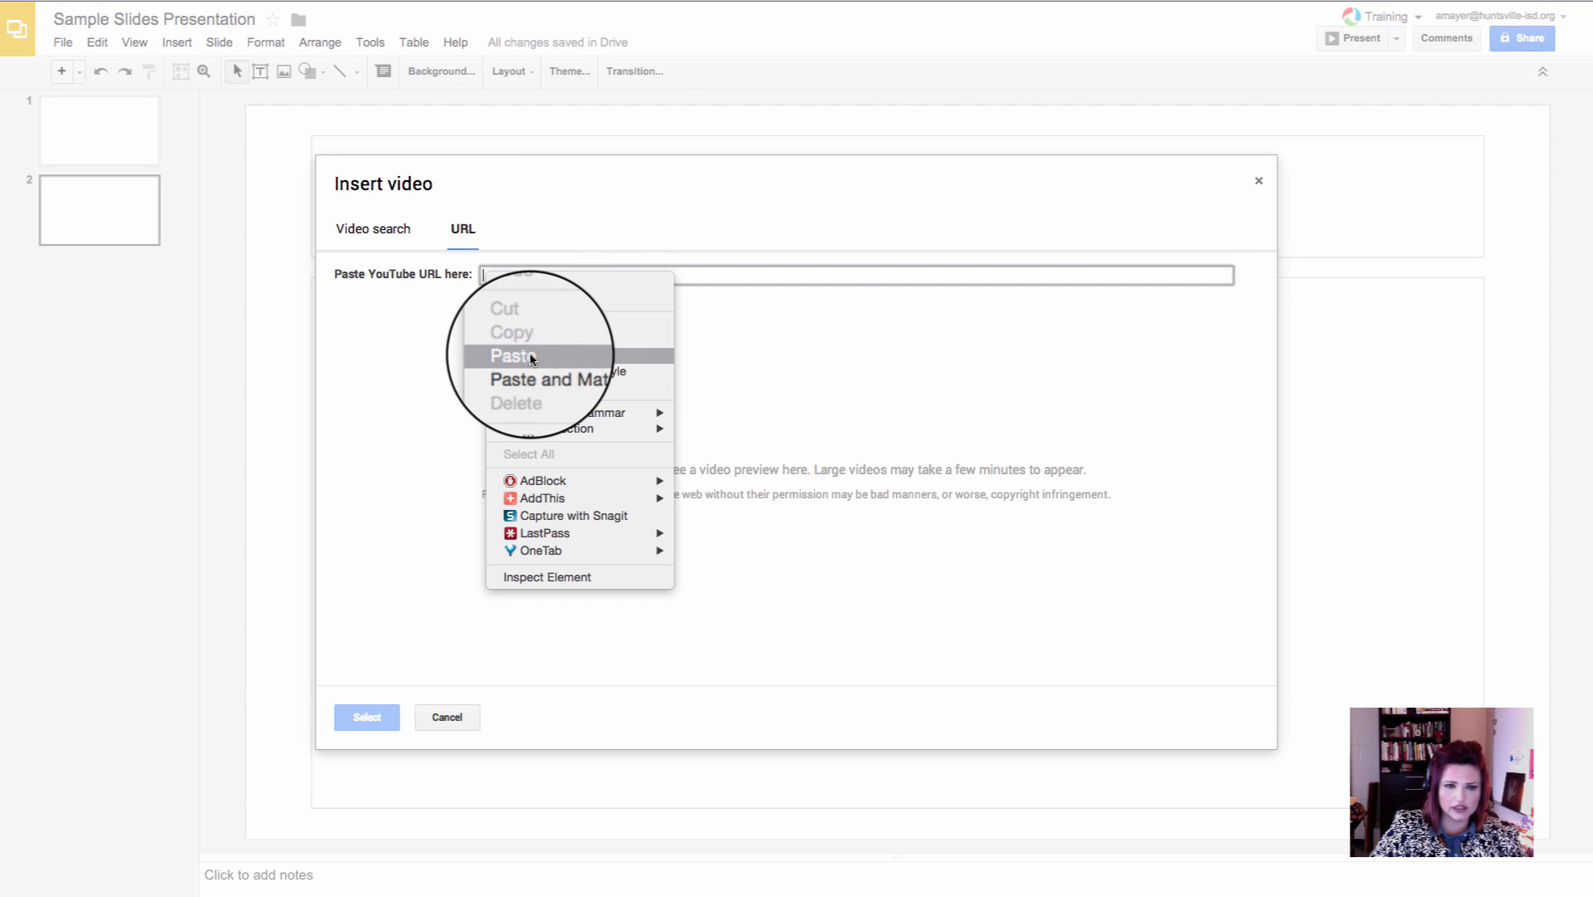
left_click(532, 357)
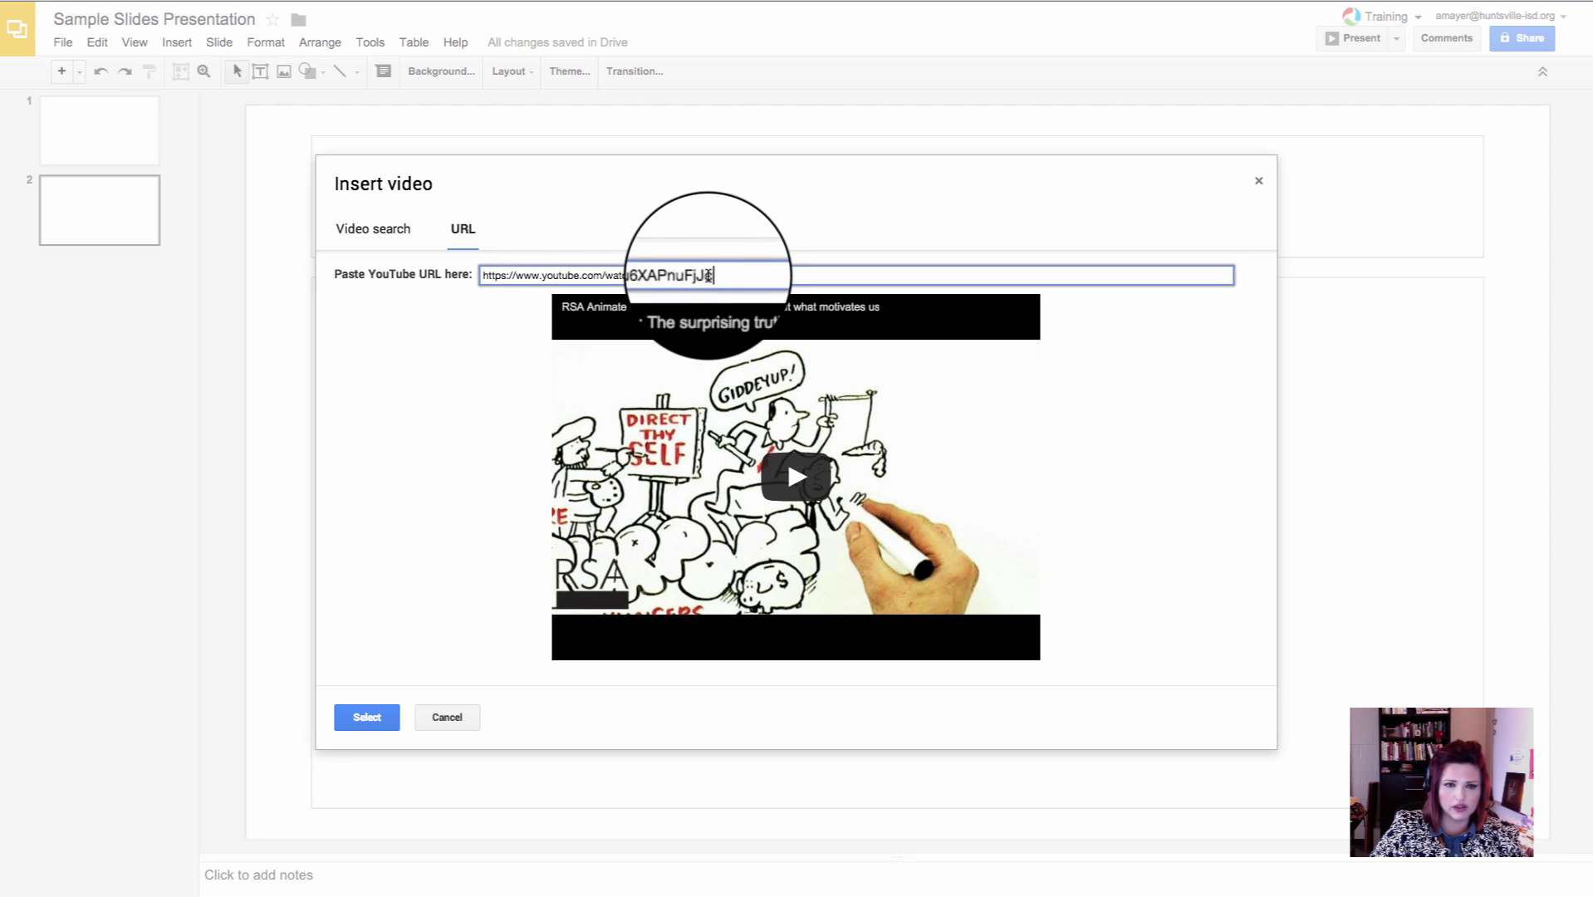
- Insert the previewed video and drag it larger to cover most of slide 2
left_click(366, 716)
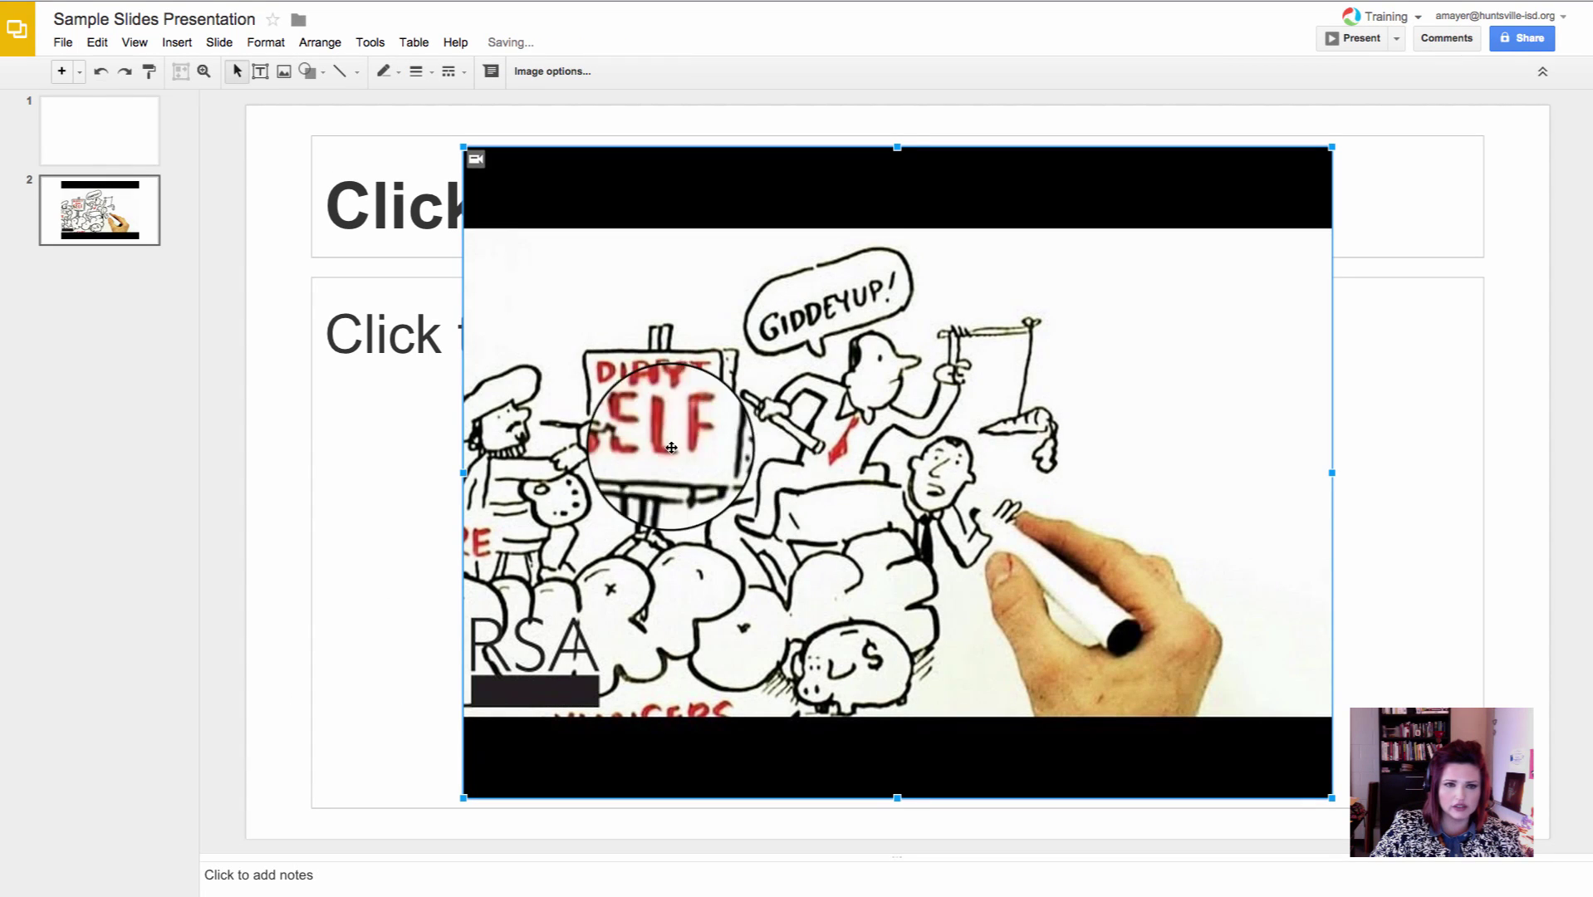
left_click_drag(665, 474, 532, 424)
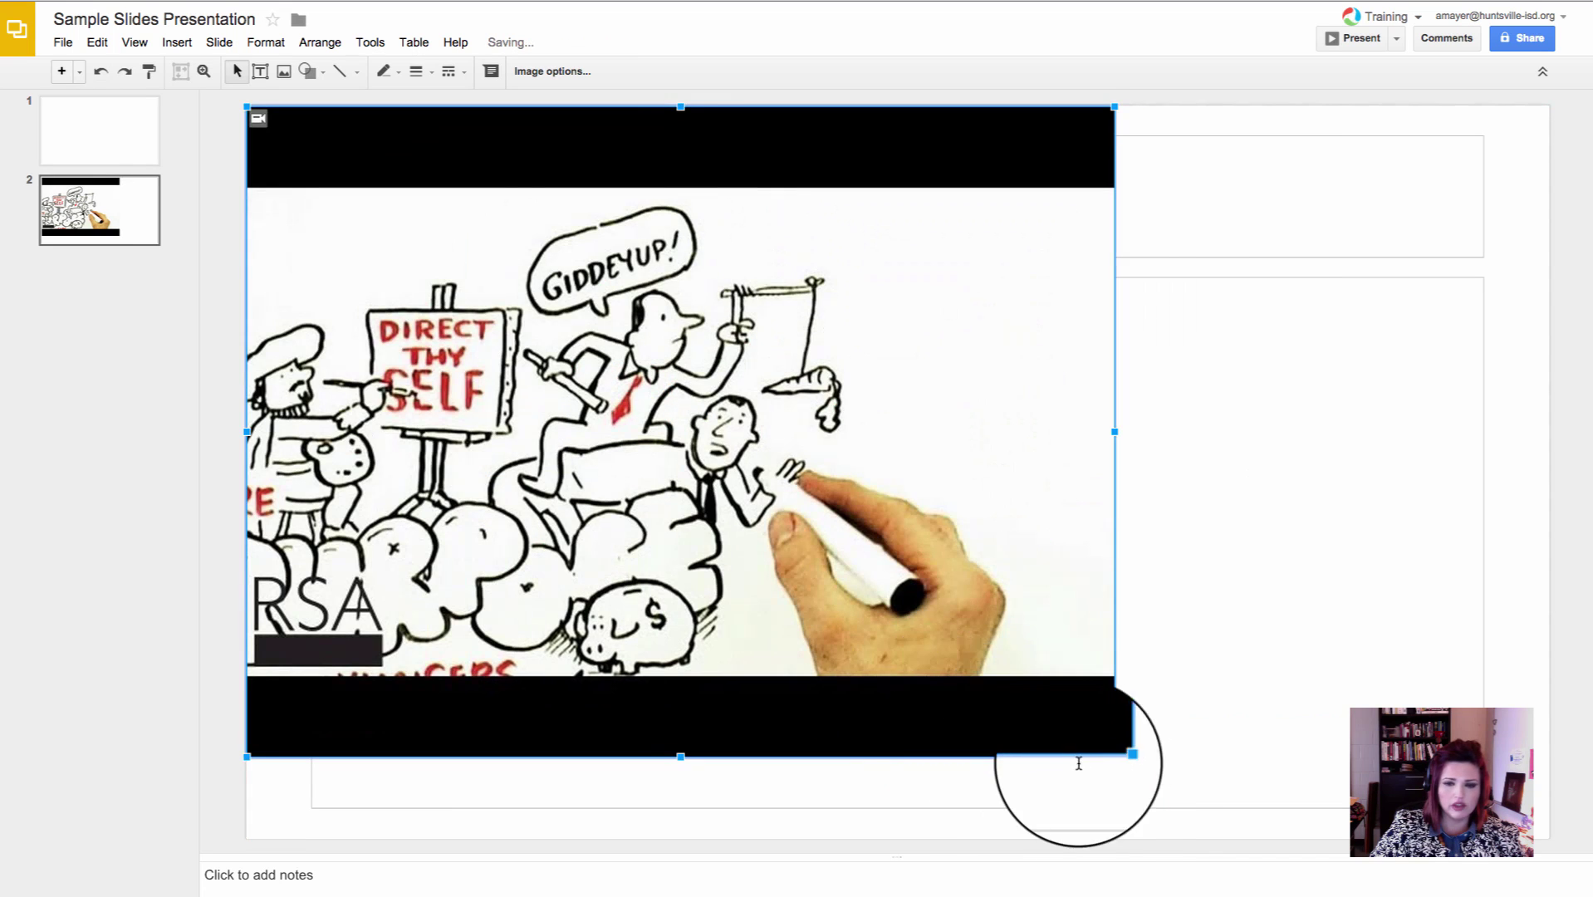
left_click_drag(1114, 756, 1227, 838)
left_click_drag(888, 581, 1010, 582)
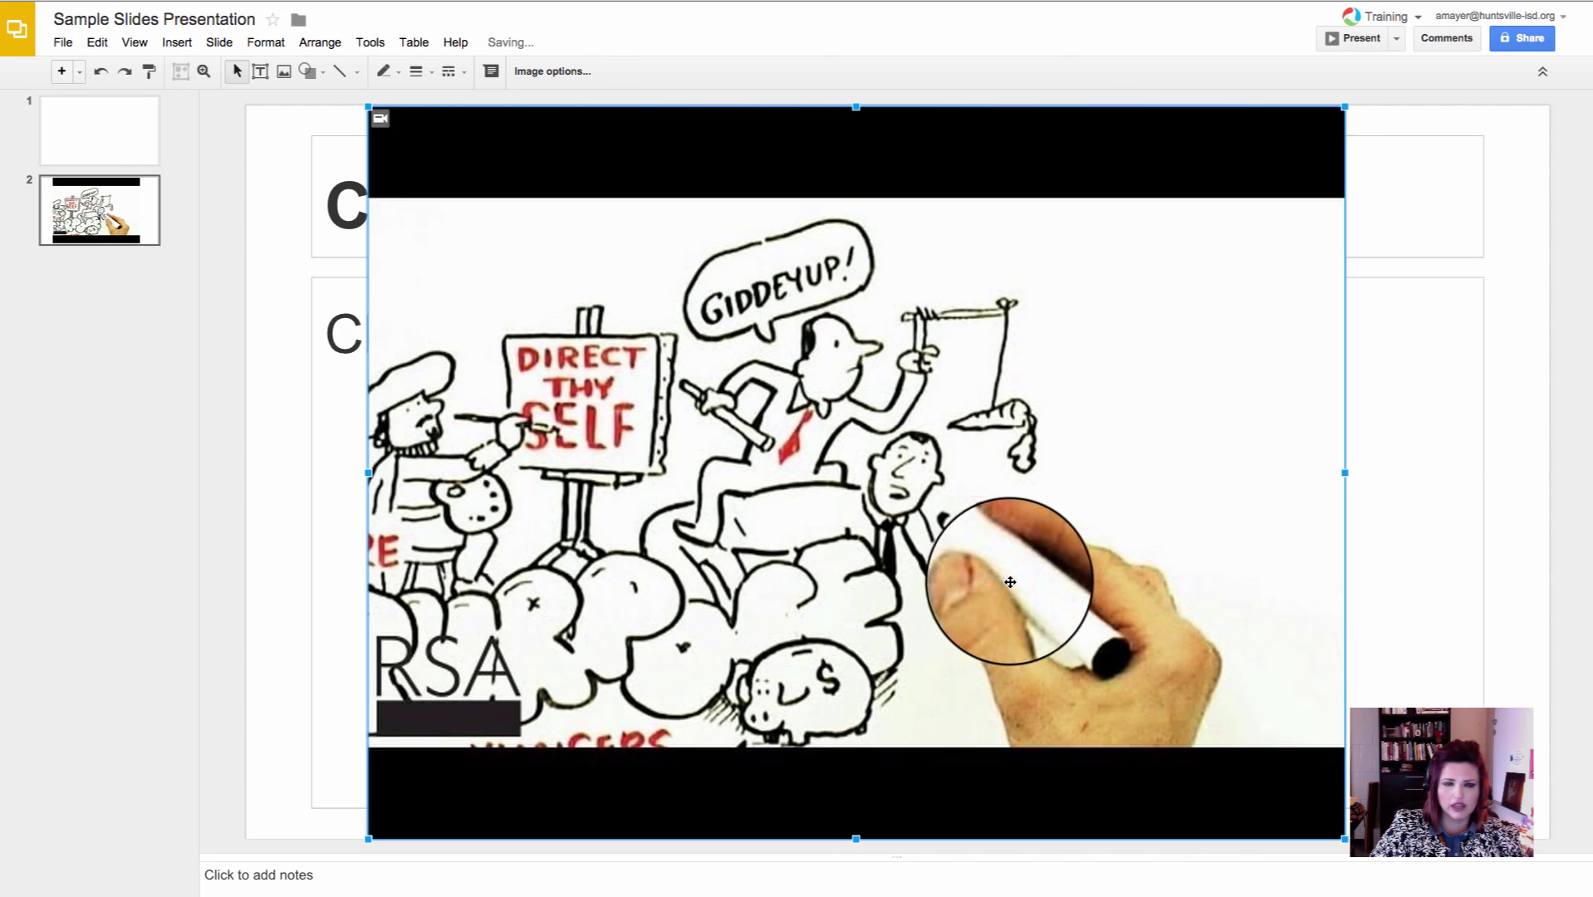
- Check the placeholders behind the video, then centre the video horizontally on the slide
left_click(100, 207)
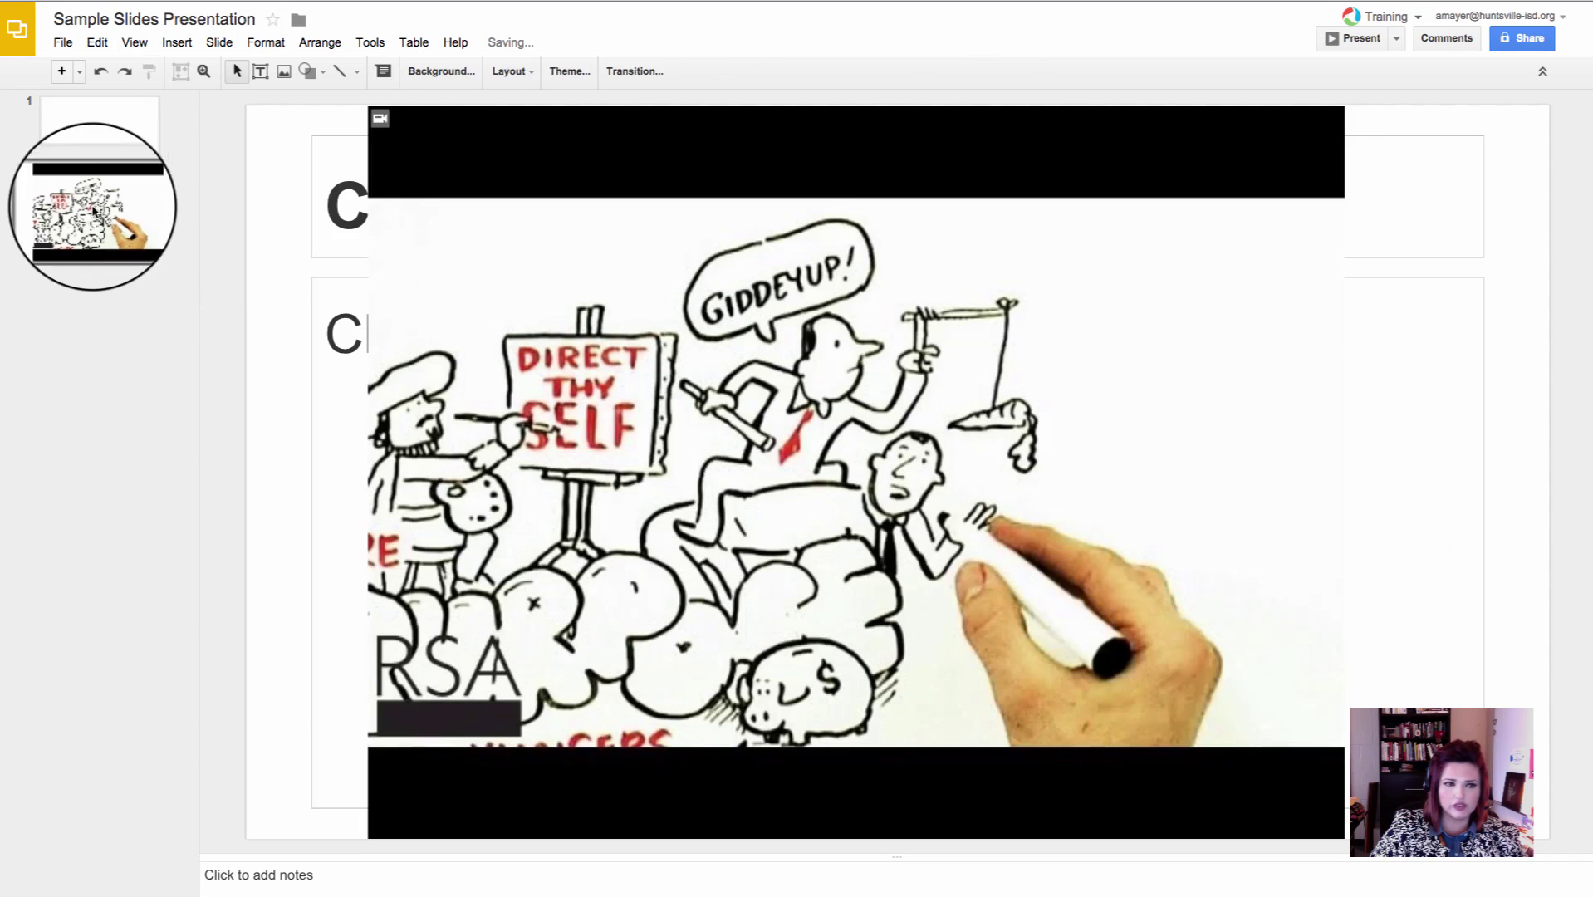
left_click(1370, 219)
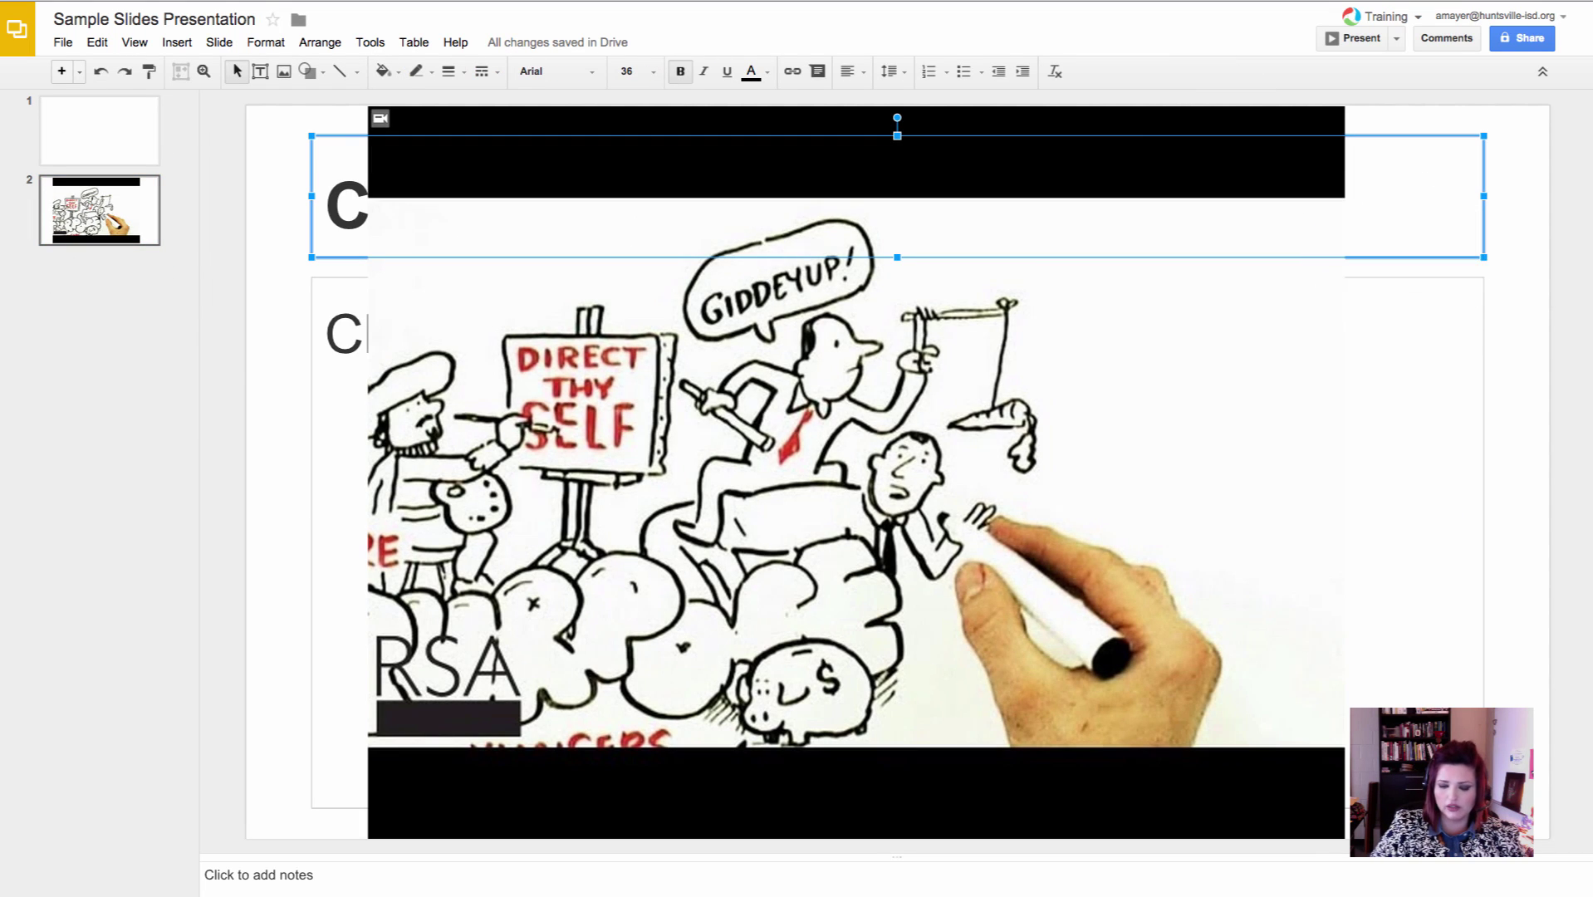
left_click(1395, 257)
left_click(1421, 276)
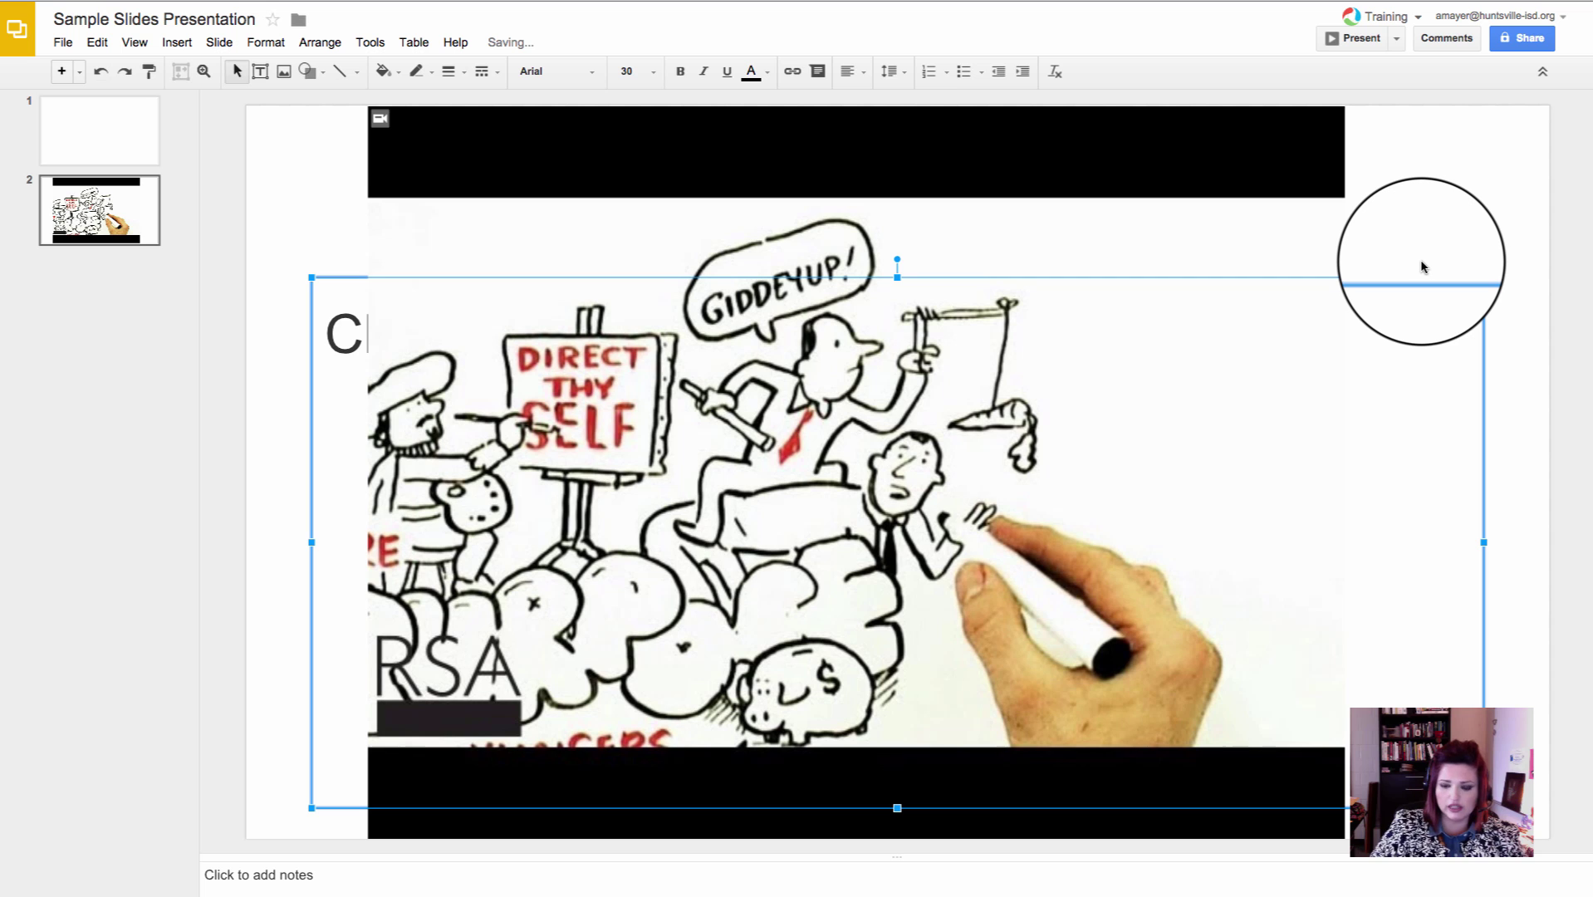
left_click(1319, 277)
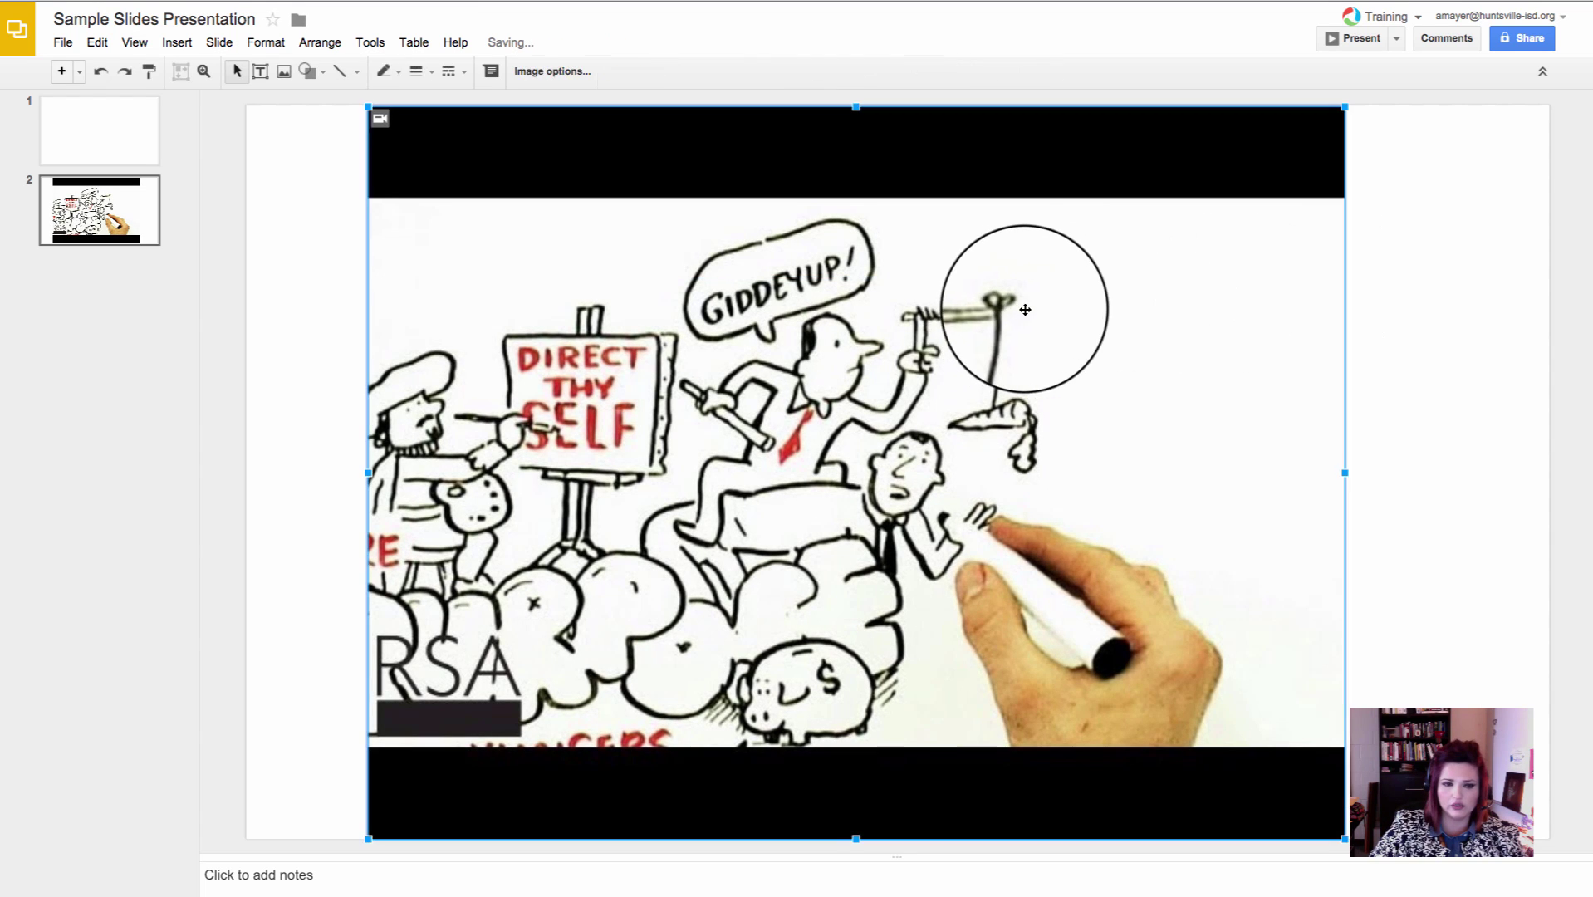
left_click_drag(1013, 302, 1034, 303)
left_click_drag(790, 274, 796, 274)
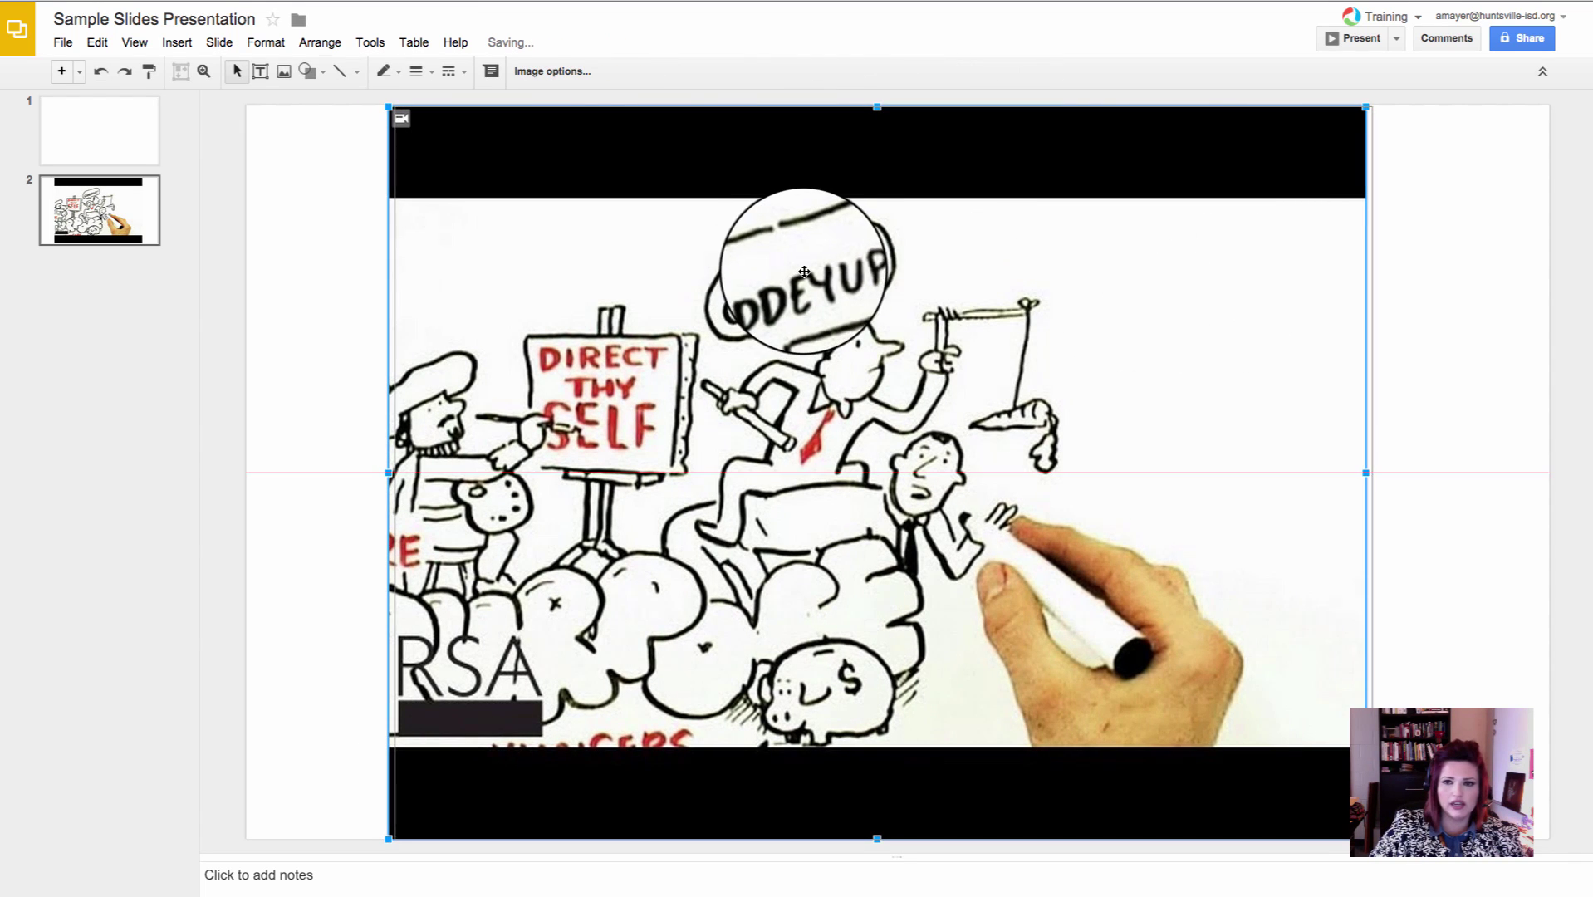
- Set slide 2's background colour to black via Slide > Change background
left_click(313, 75)
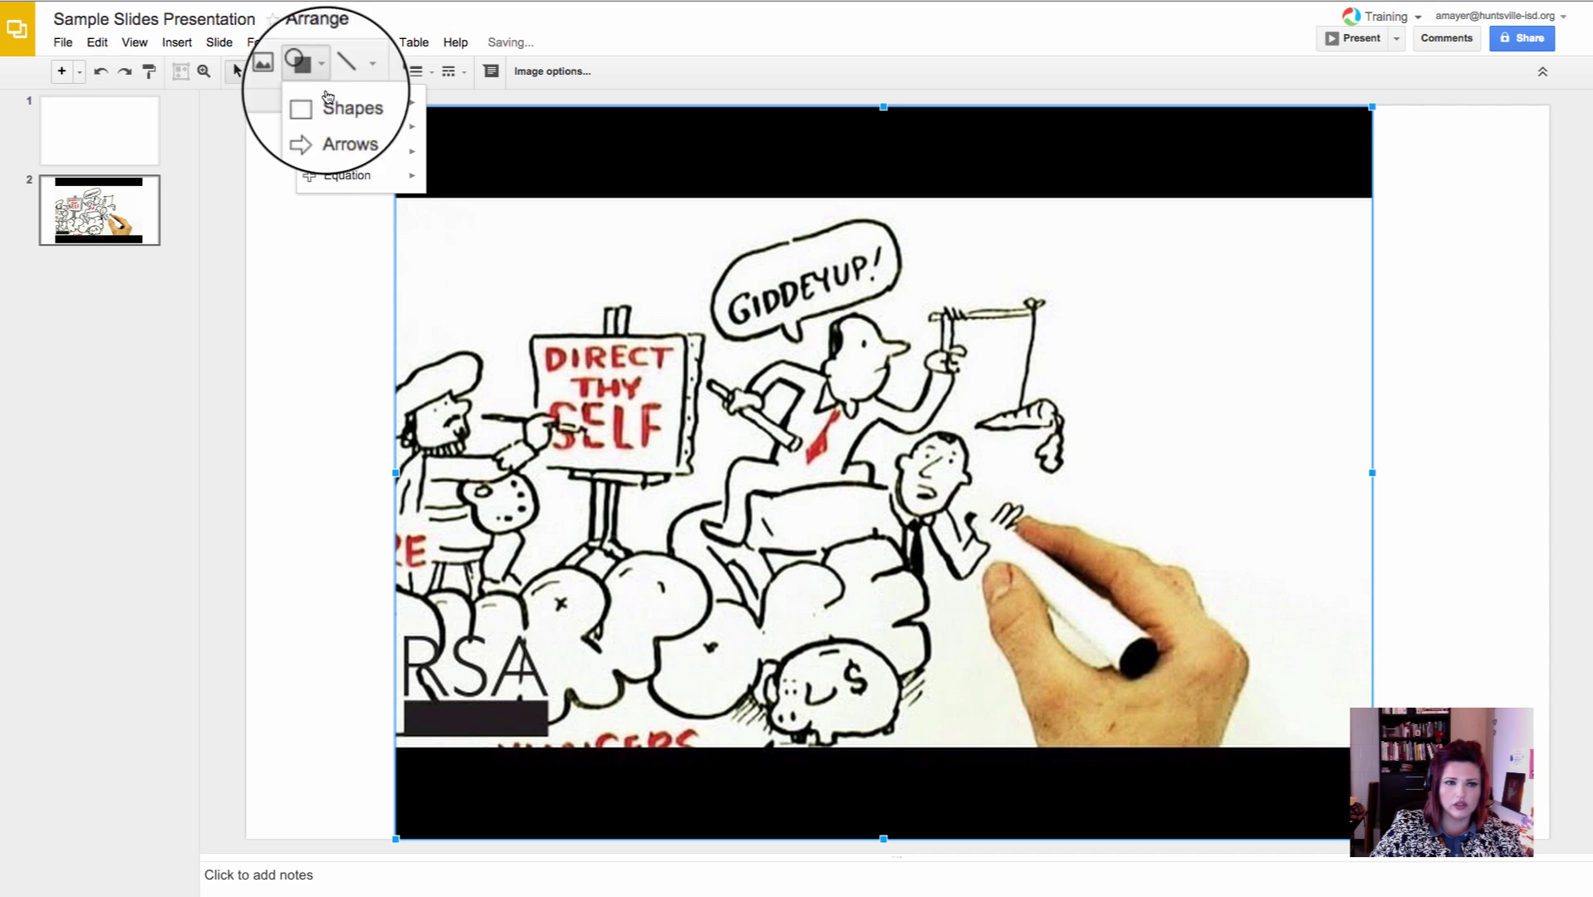
left_click(439, 108)
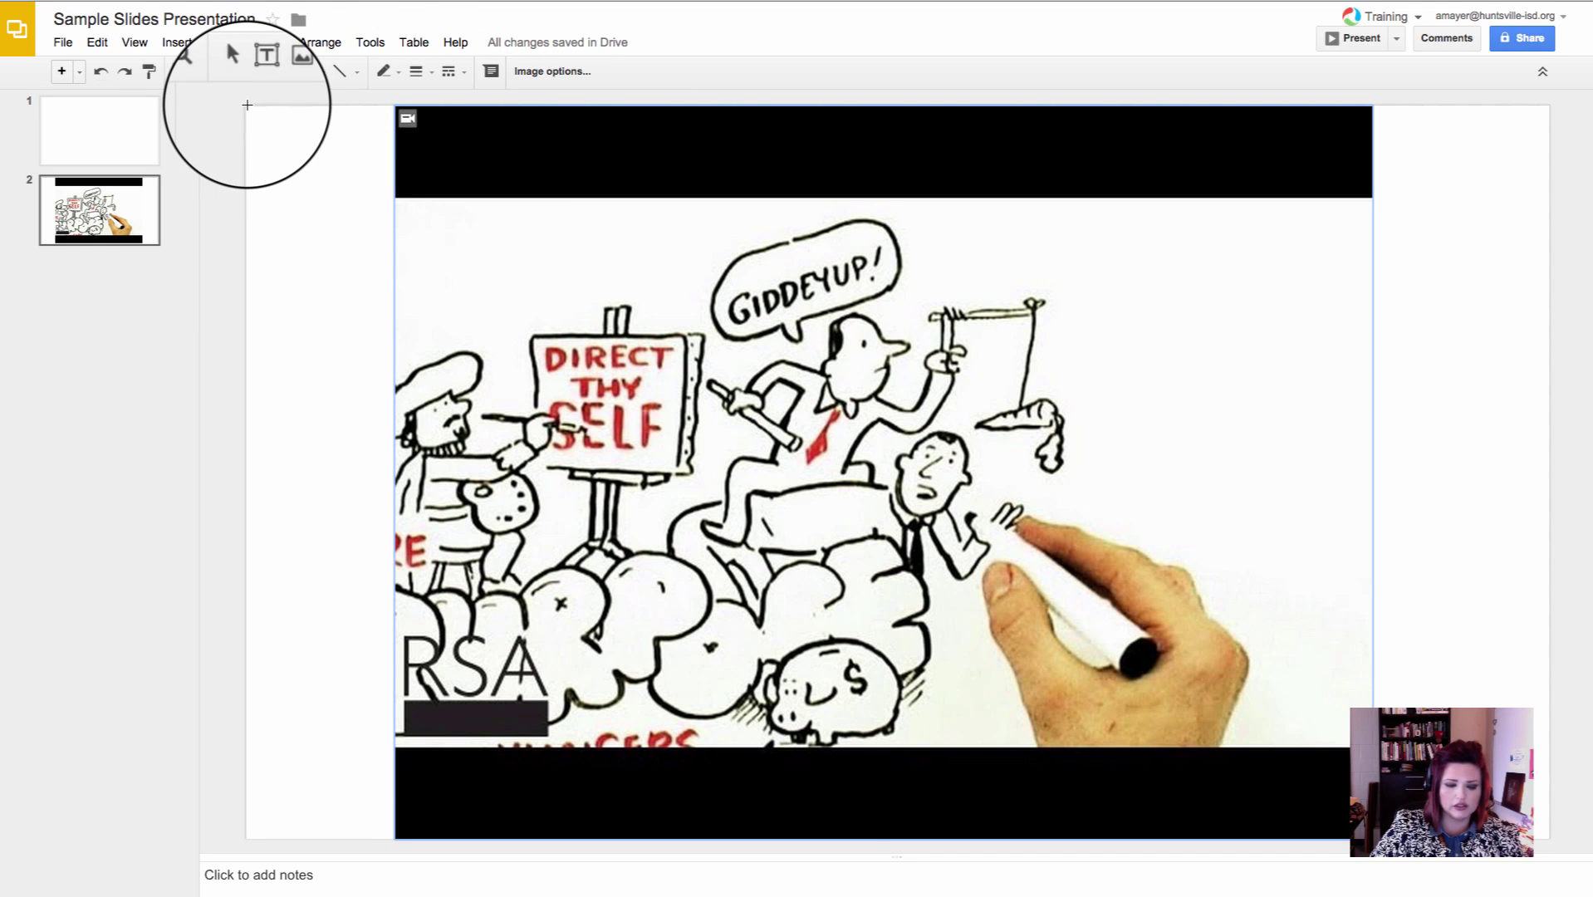
left_click(211, 43)
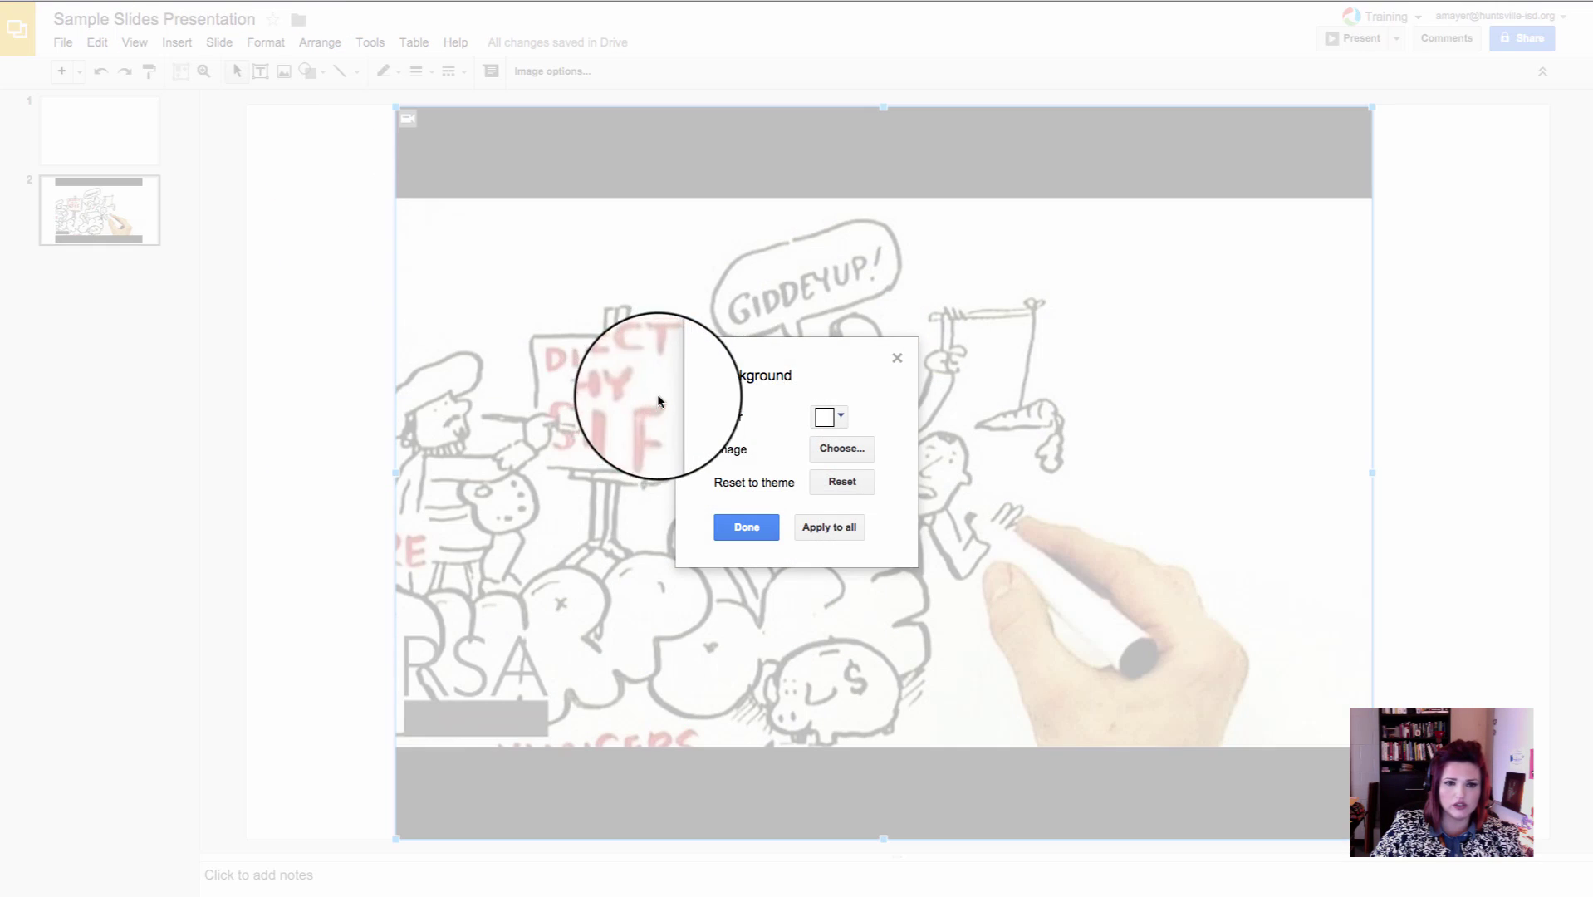
left_click(837, 416)
left_click(828, 494)
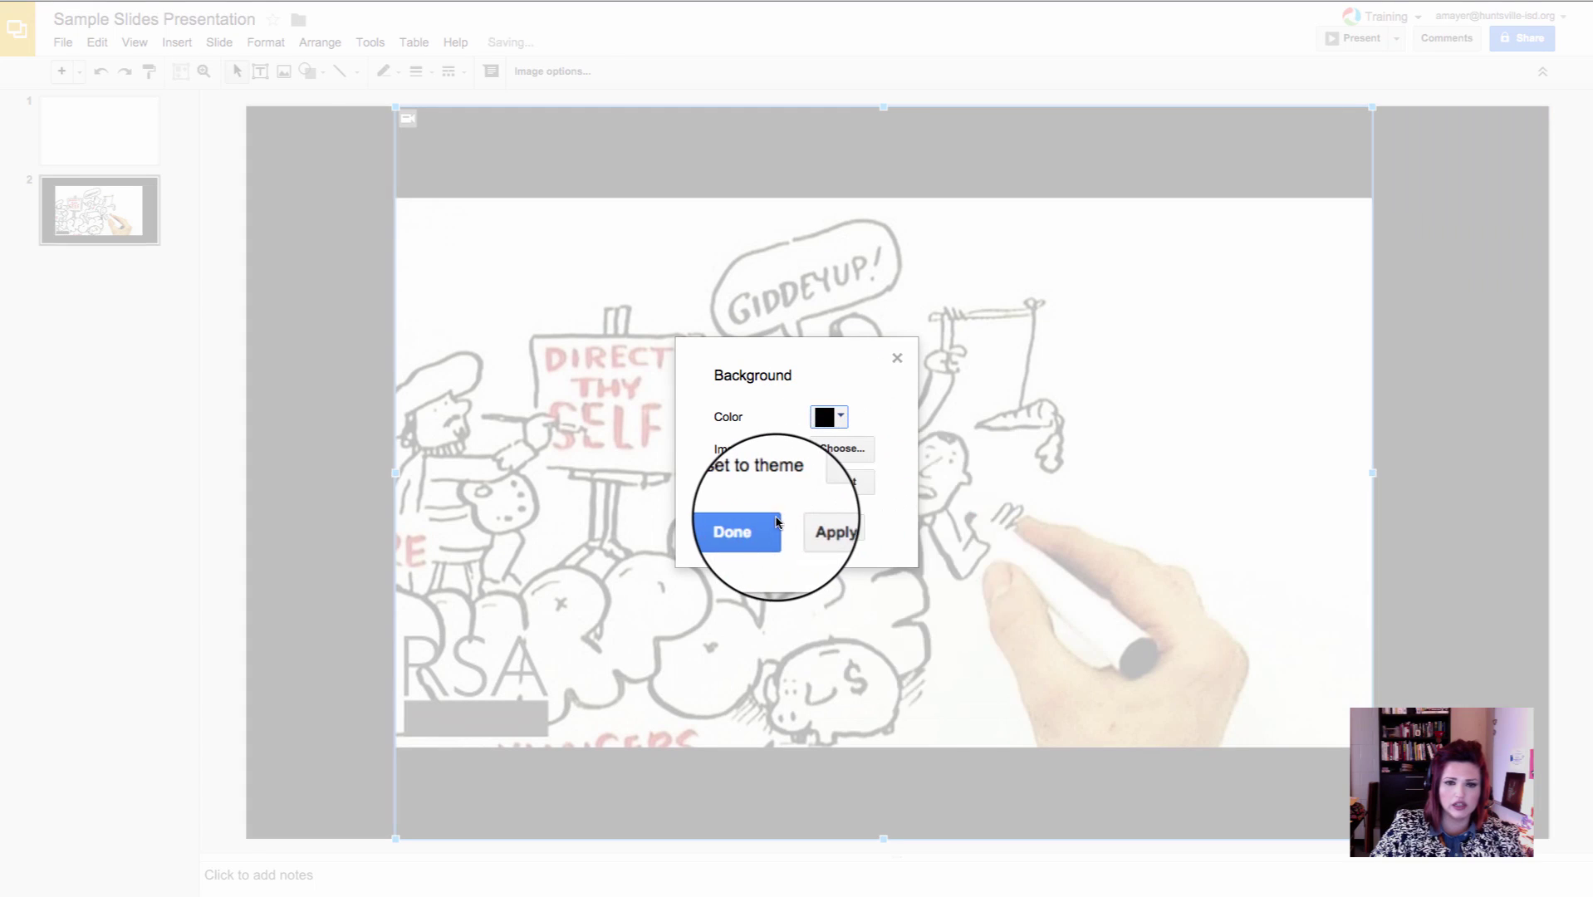
left_click(748, 532)
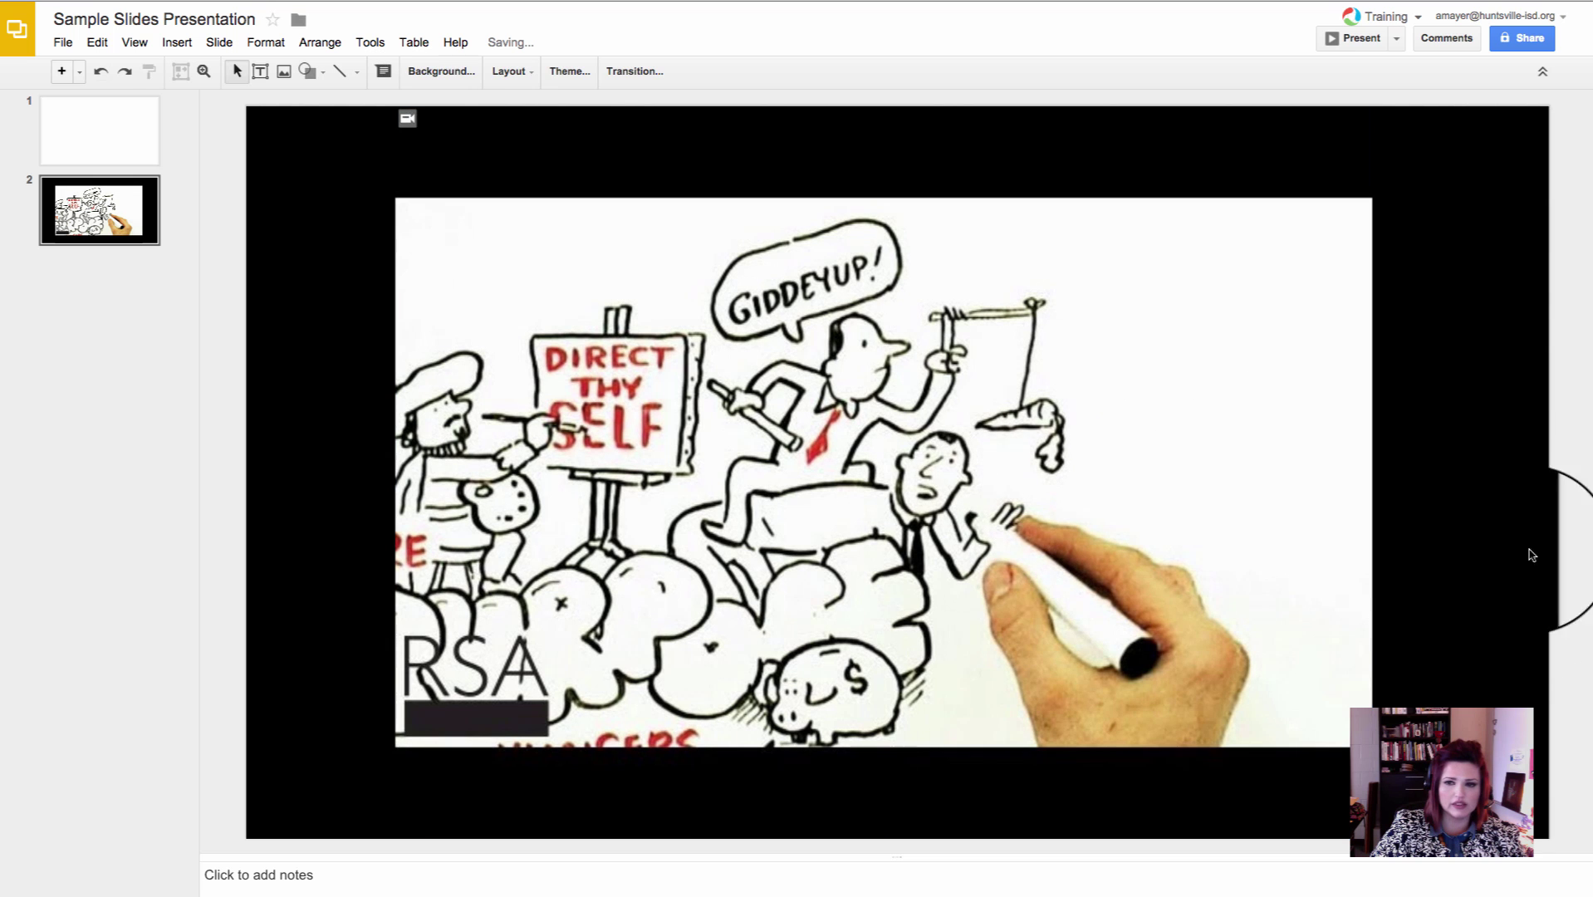